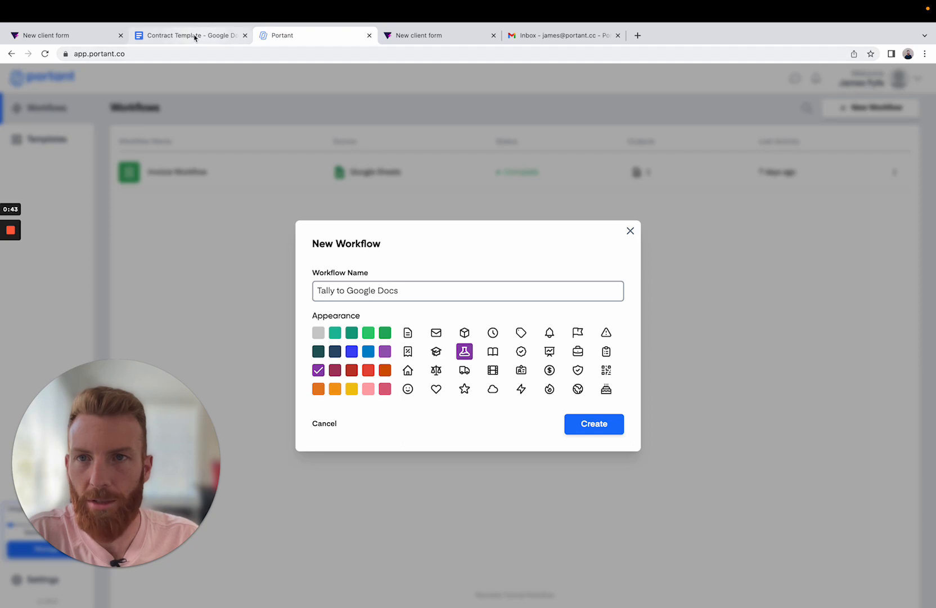
Create the workflow "Tally to Google Docs" in Portant and use a webhook as its data source.
{"action": "left_click", "coordinate": [191, 35]}
{"action": "left_click", "coordinate": [63, 36]}
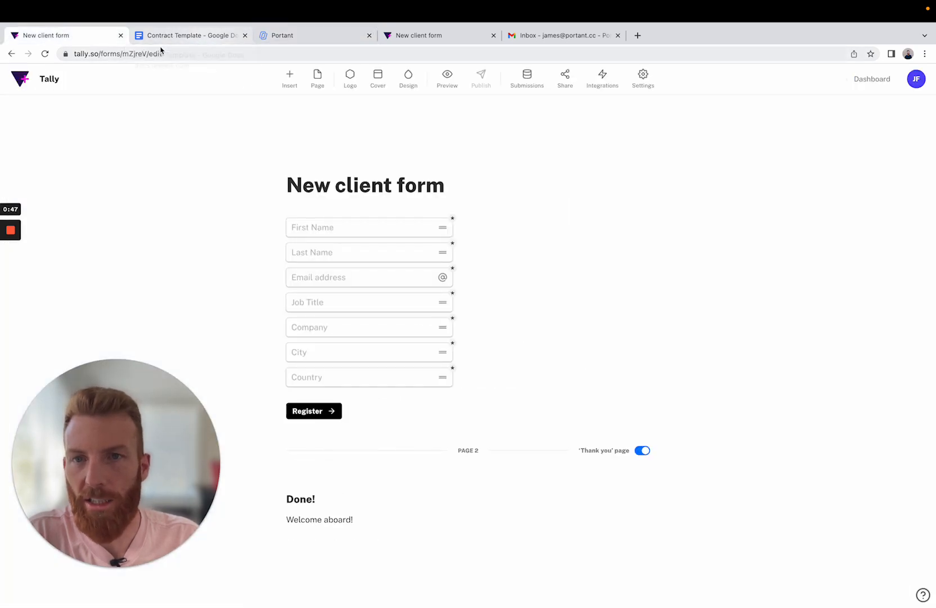
{"action": "left_click", "coordinate": [304, 41]}
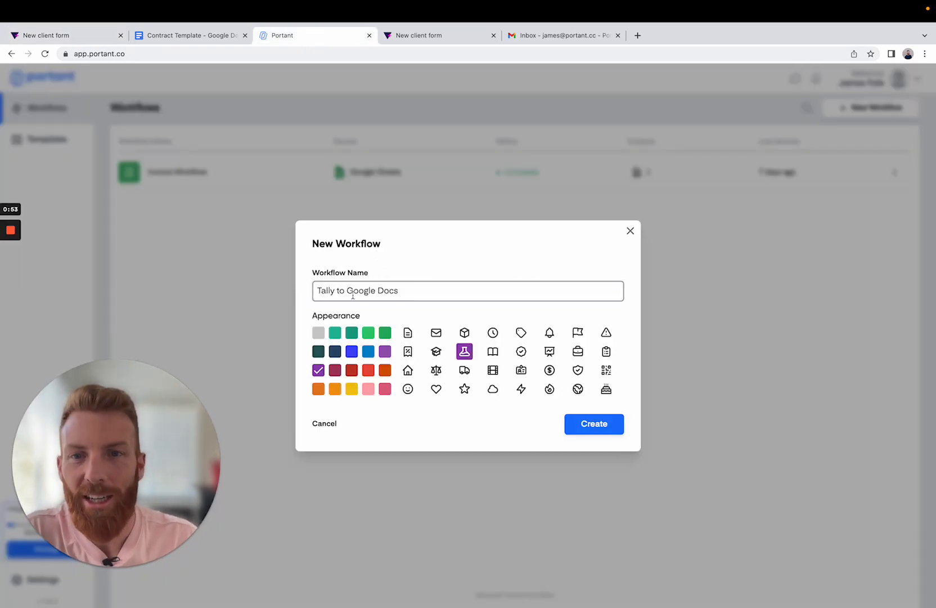
{"action": "left_click", "coordinate": [596, 428]}
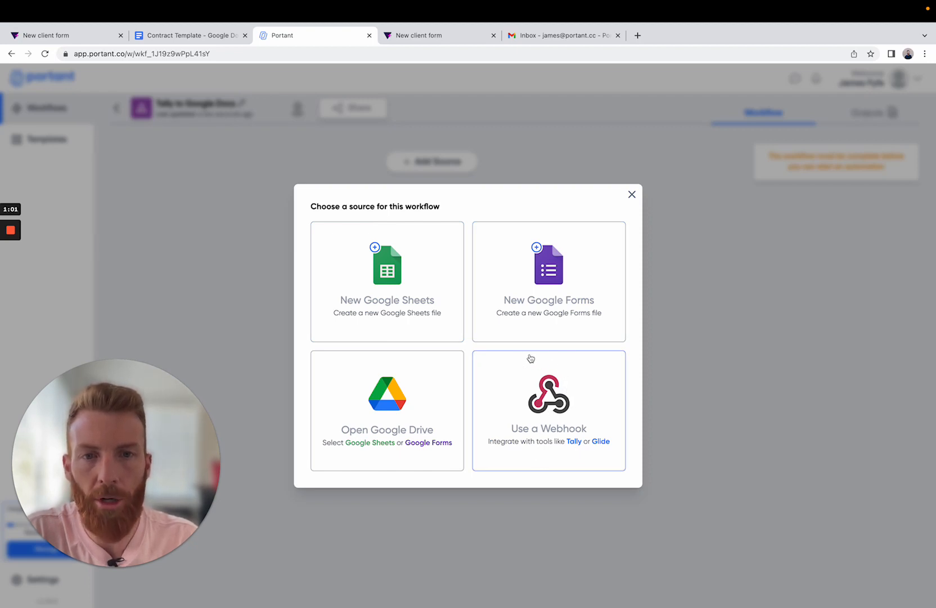
{"action": "left_click", "coordinate": [550, 410]}
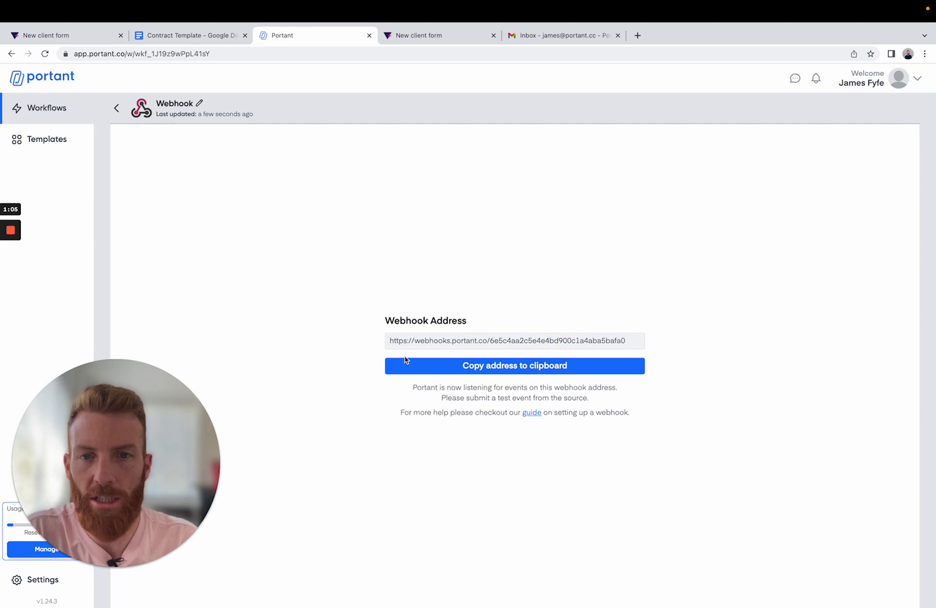
Copy the workflow's webhook address and connect it in Tally as a webhook endpoint for the New client form.
{"action": "left_click", "coordinate": [485, 366]}
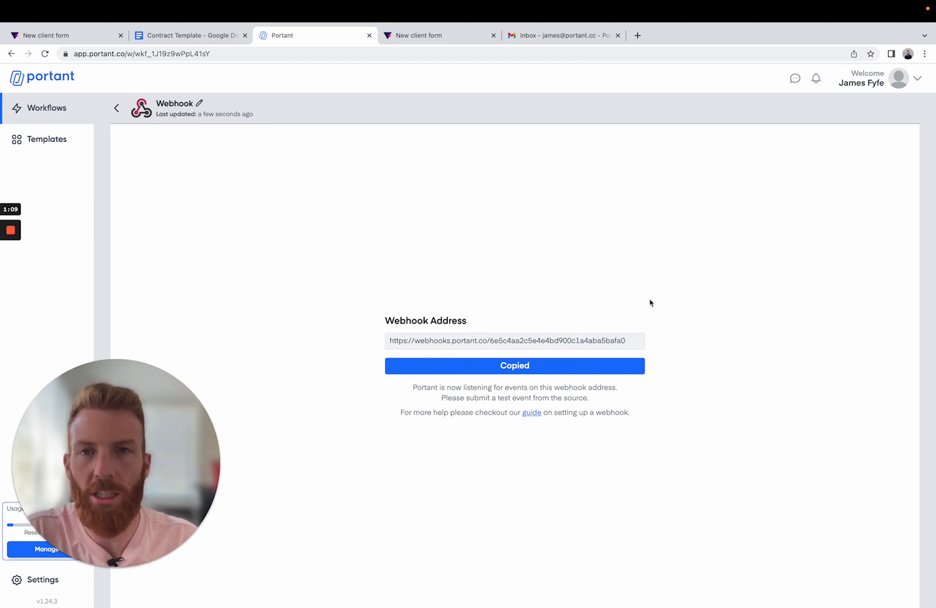
{"action": "left_click", "coordinate": [44, 37]}
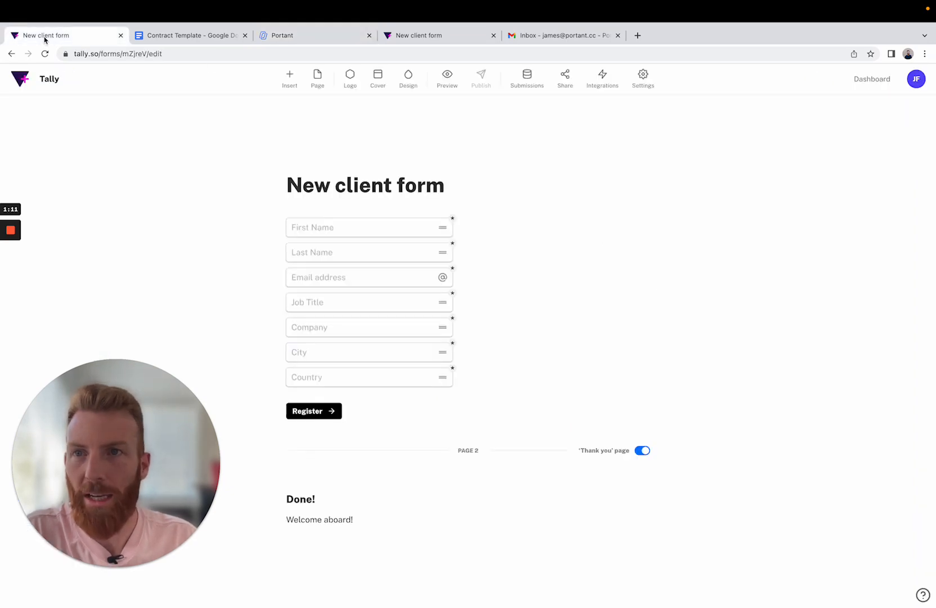
{"action": "left_click", "coordinate": [604, 80]}
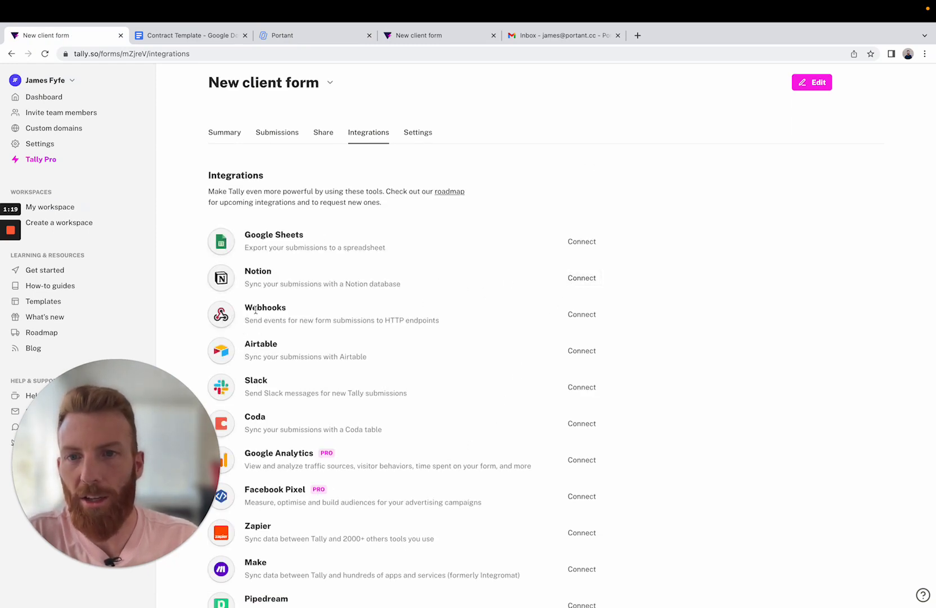
{"action": "left_click", "coordinate": [582, 315]}
{"action": "left_click", "coordinate": [383, 390]}
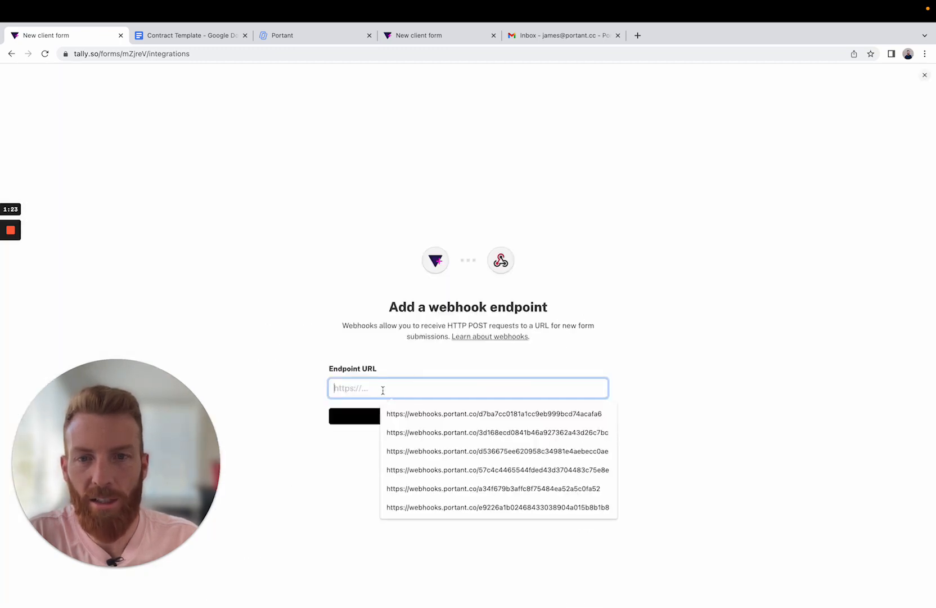
{"action": "key", "text": "super+v"}
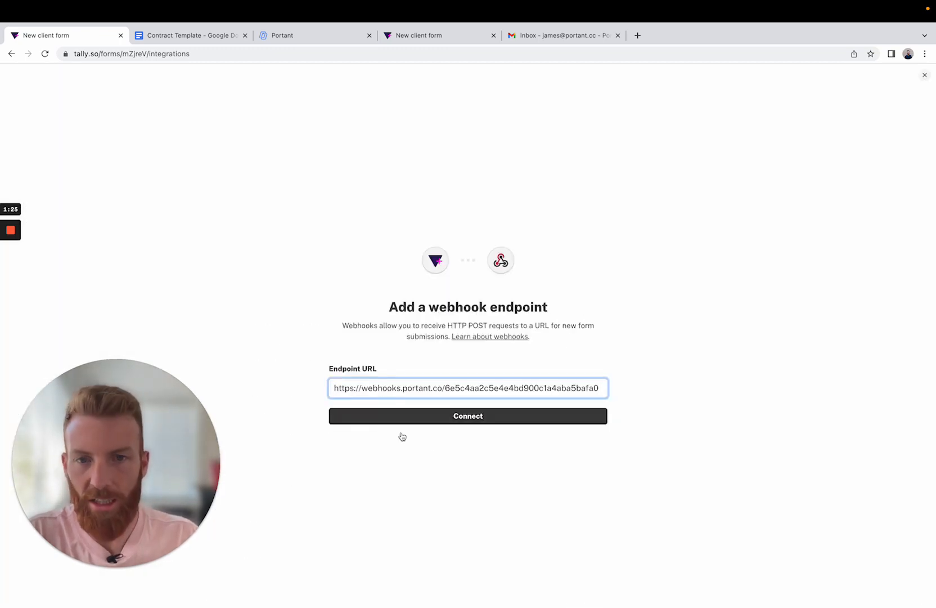
{"action": "left_click", "coordinate": [441, 422]}
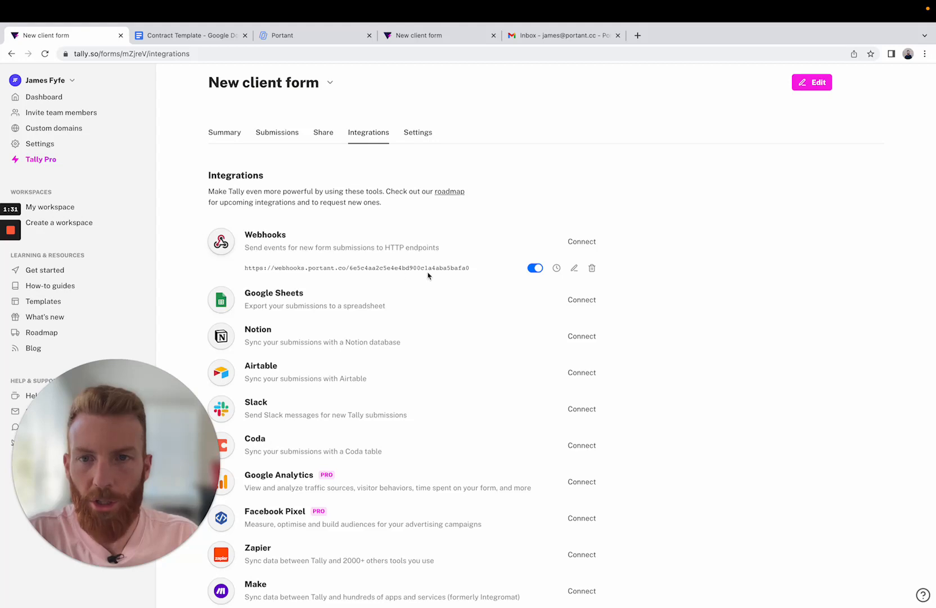
Send a test event from the new webhook's events log and review the received form fields in Portant.
{"action": "left_click", "coordinate": [557, 268]}
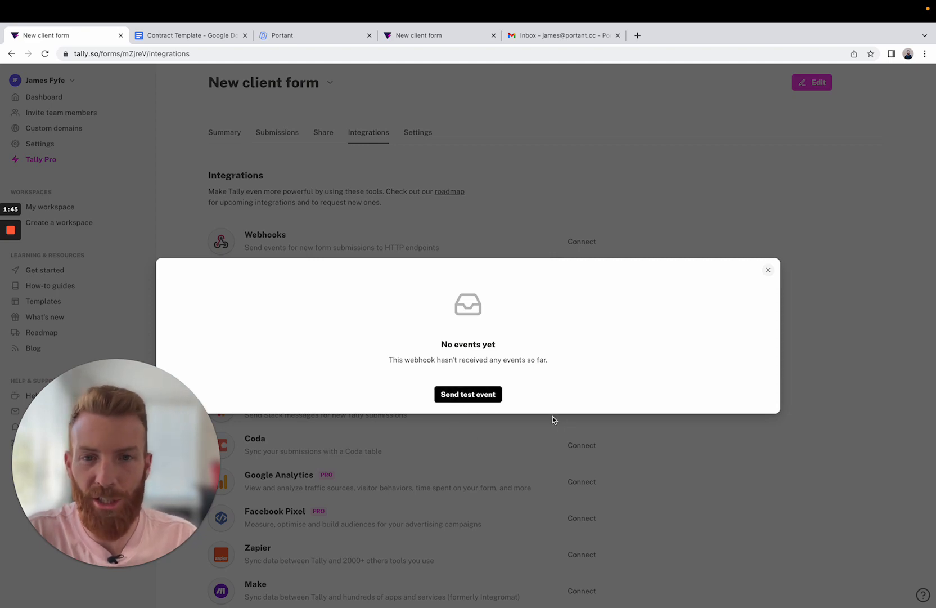
{"action": "left_click", "coordinate": [473, 396]}
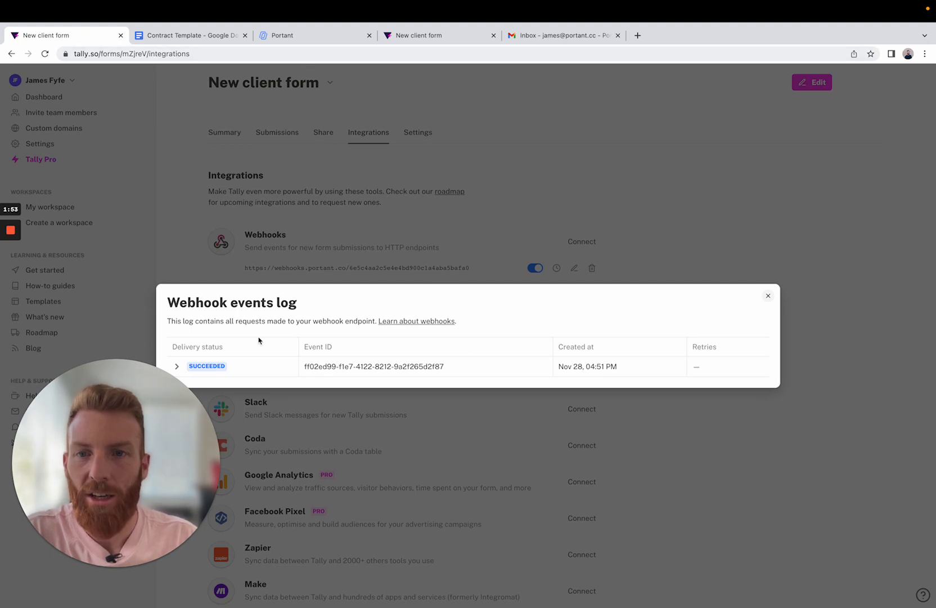
{"action": "left_click", "coordinate": [311, 37]}
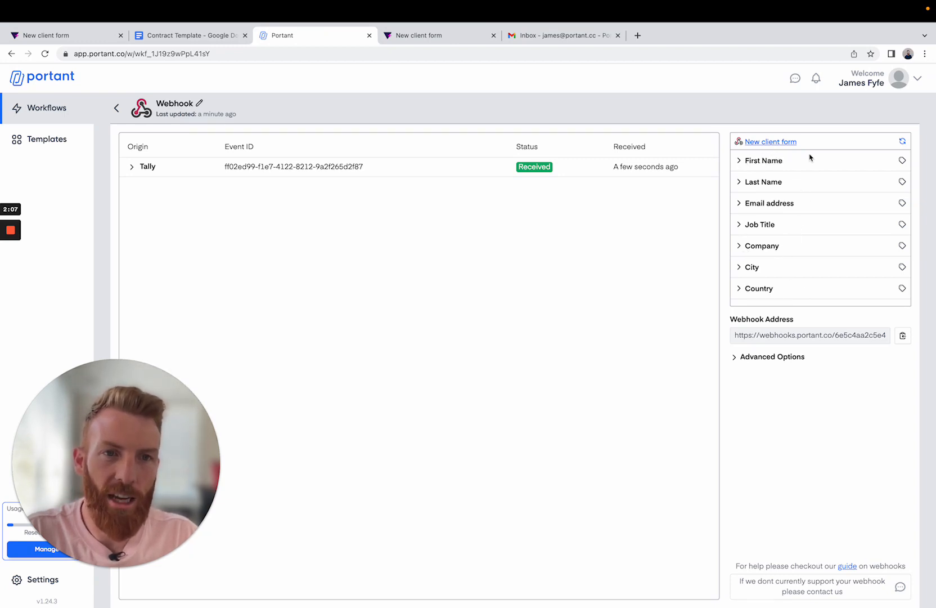
{"action": "scroll", "coordinate": [773, 281], "scroll_direction": "down", "scroll_amount": 1}
{"action": "scroll", "coordinate": [778, 275], "scroll_direction": "up", "scroll_amount": 1}
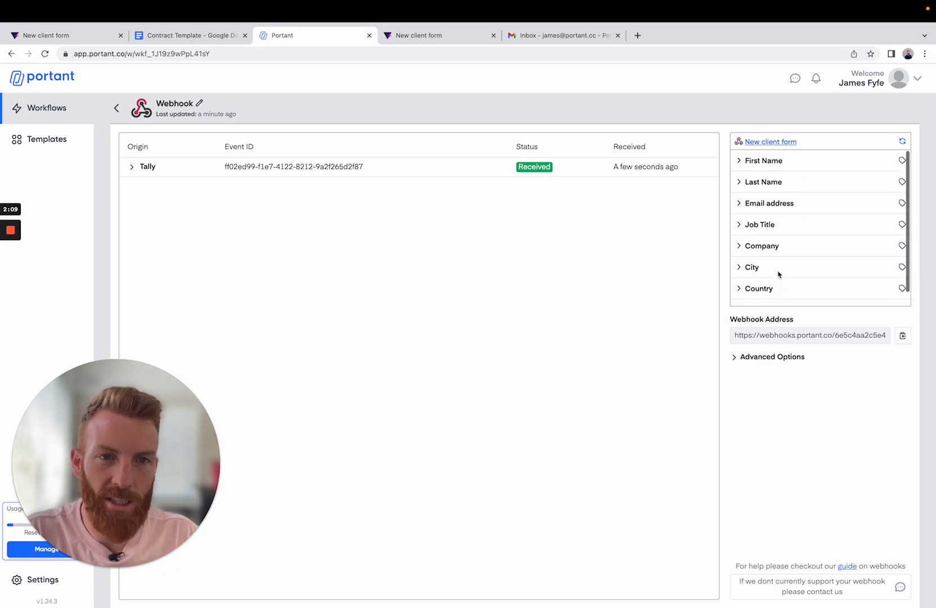
Add a Google Docs block to the workflow, using the existing Contract Template file from Google Drive.
{"action": "left_click", "coordinate": [118, 110]}
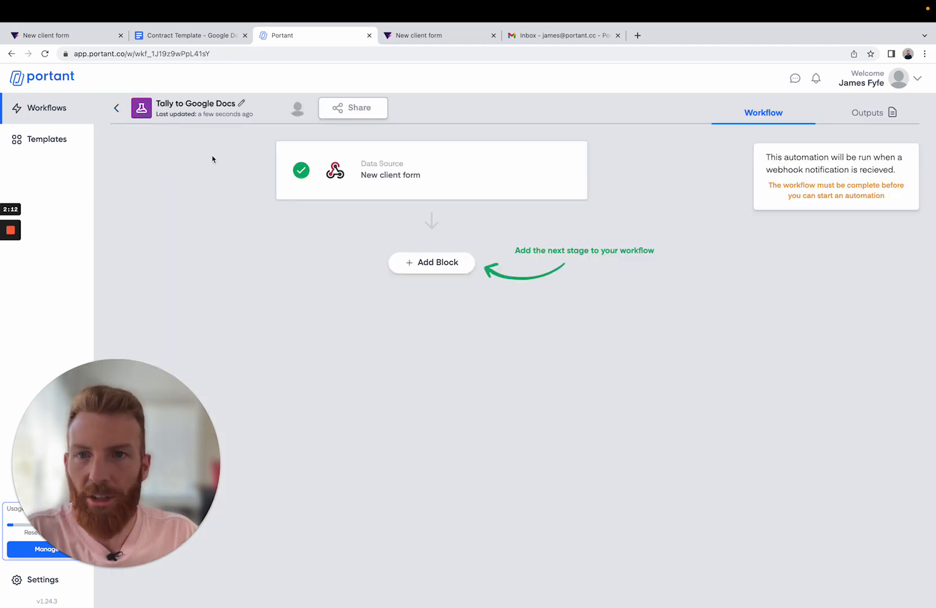
{"action": "left_click", "coordinate": [448, 266]}
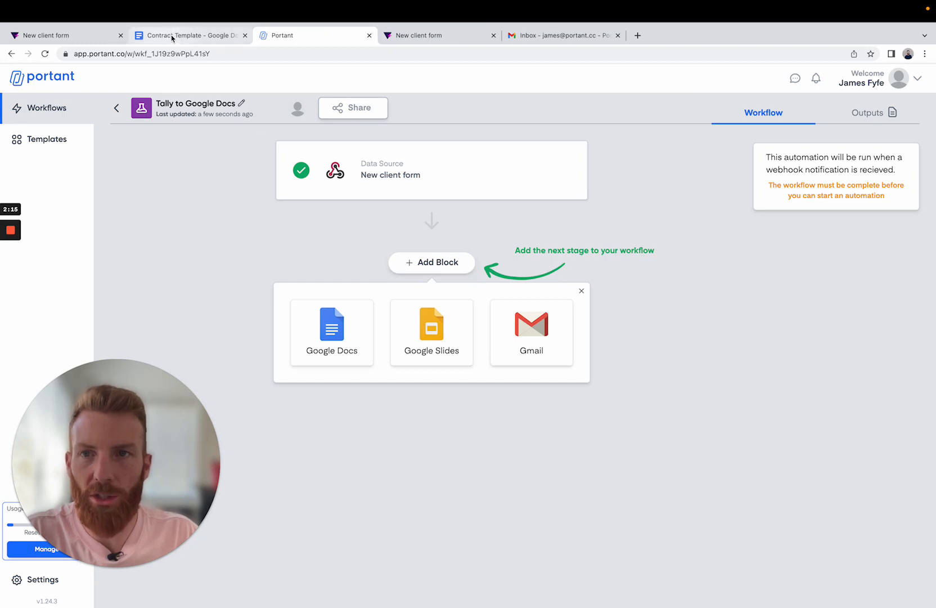
{"action": "left_click", "coordinate": [331, 351]}
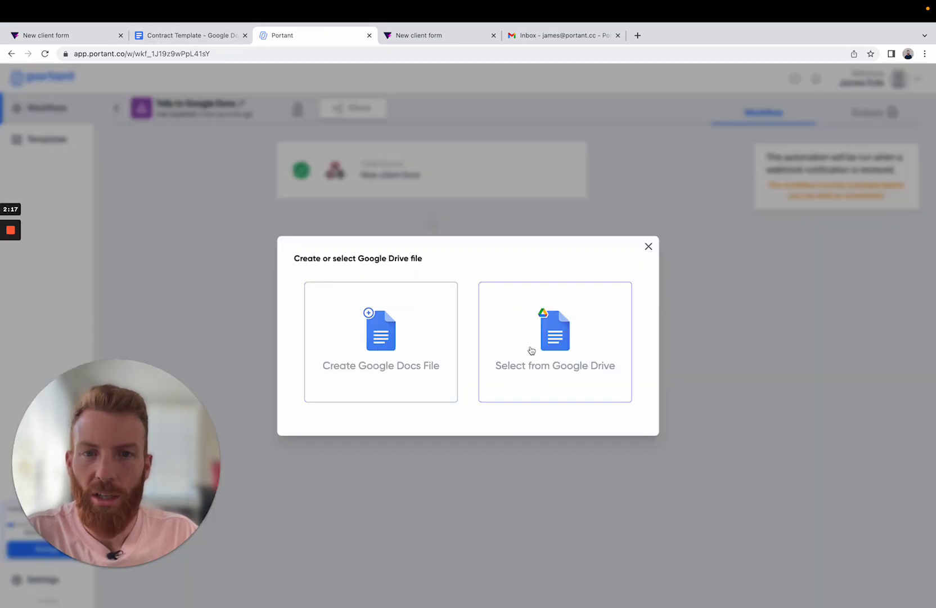
{"action": "left_click", "coordinate": [554, 337]}
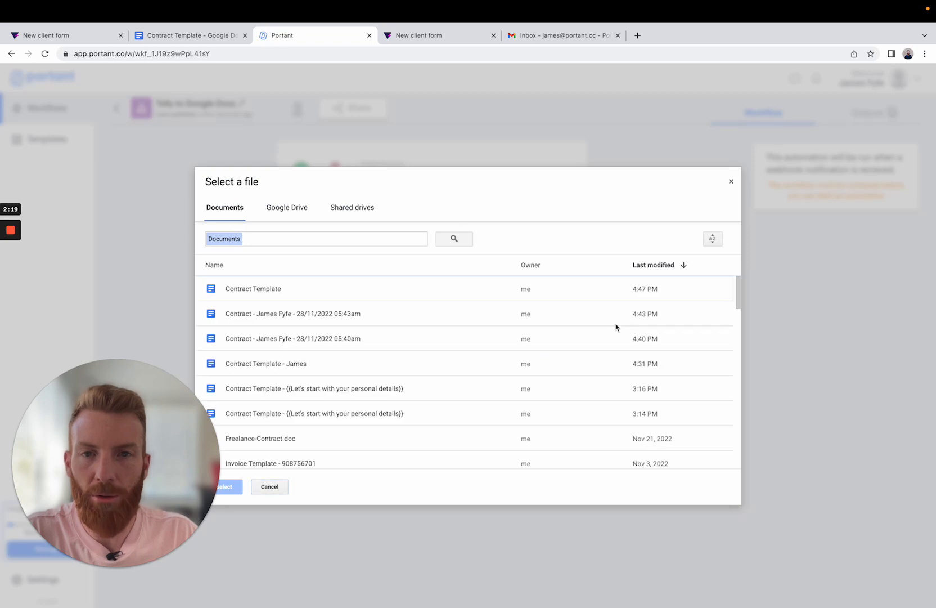
{"action": "left_click", "coordinate": [270, 289]}
{"action": "left_click", "coordinate": [235, 489]}
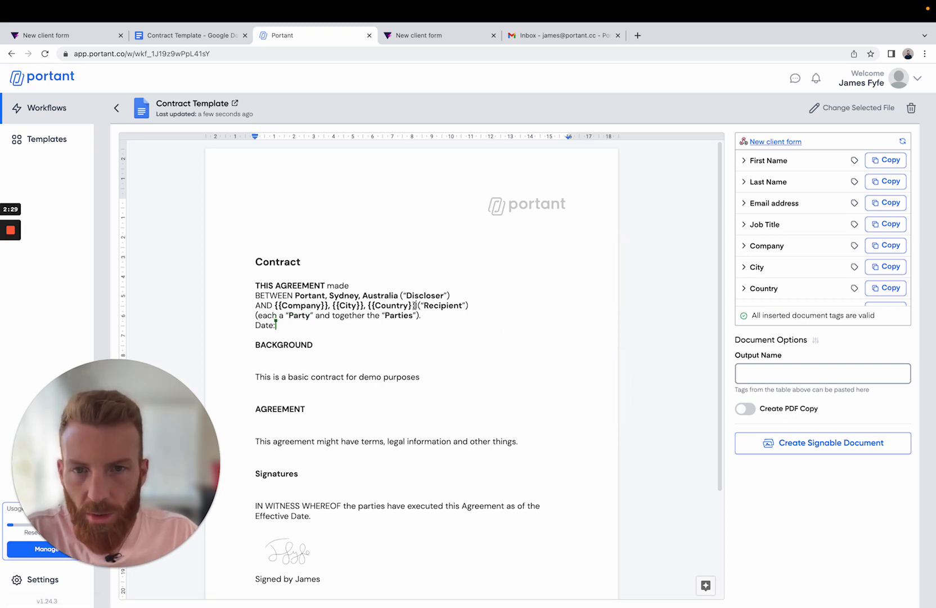
Insert the {{Date Submitted}} tag after "Date:" in the contract template.
{"action": "left_click_drag", "start_coordinate": [415, 305], "coordinate": [372, 305]}
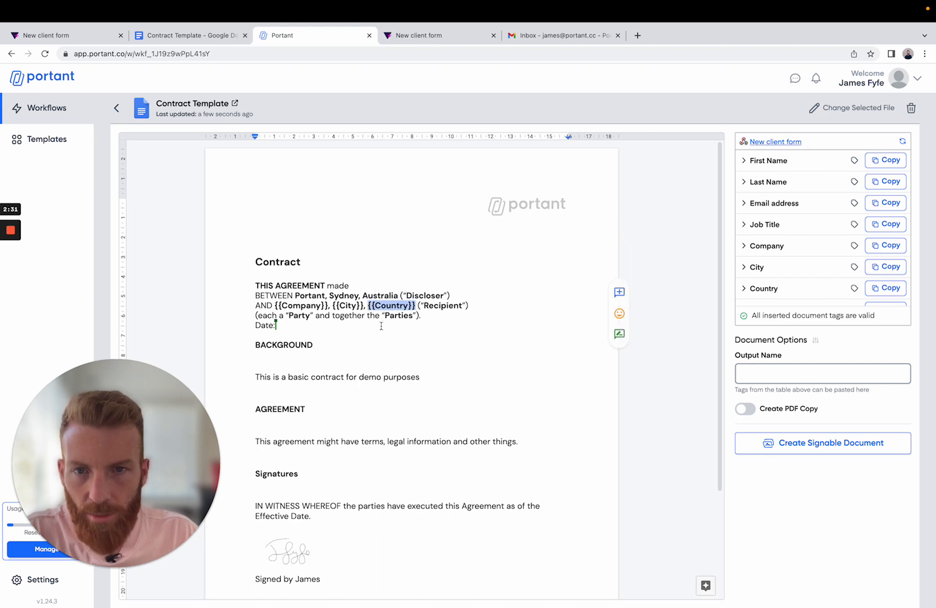
{"action": "double_click", "coordinate": [332, 328]}
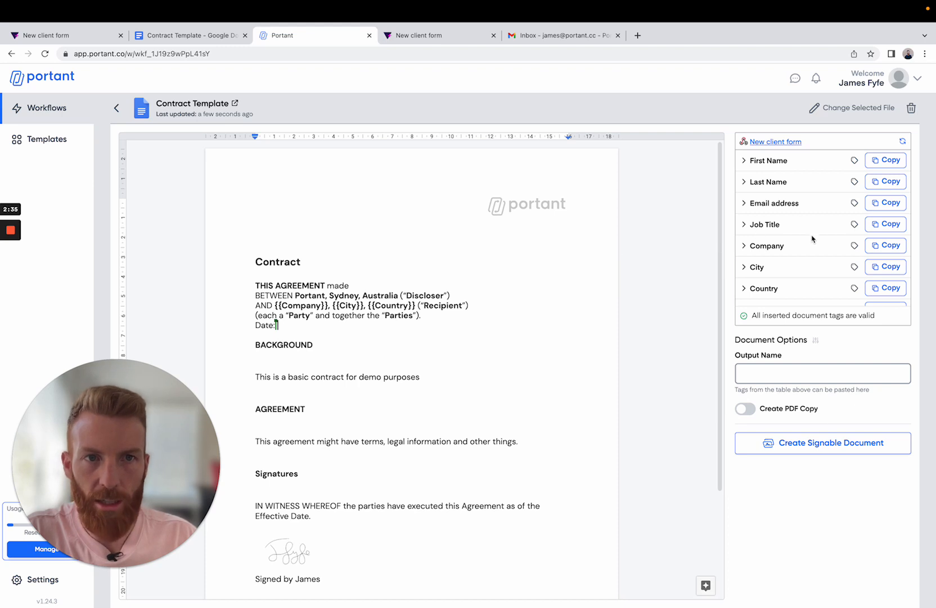
{"action": "scroll", "coordinate": [806, 247], "scroll_direction": "down", "scroll_amount": 1}
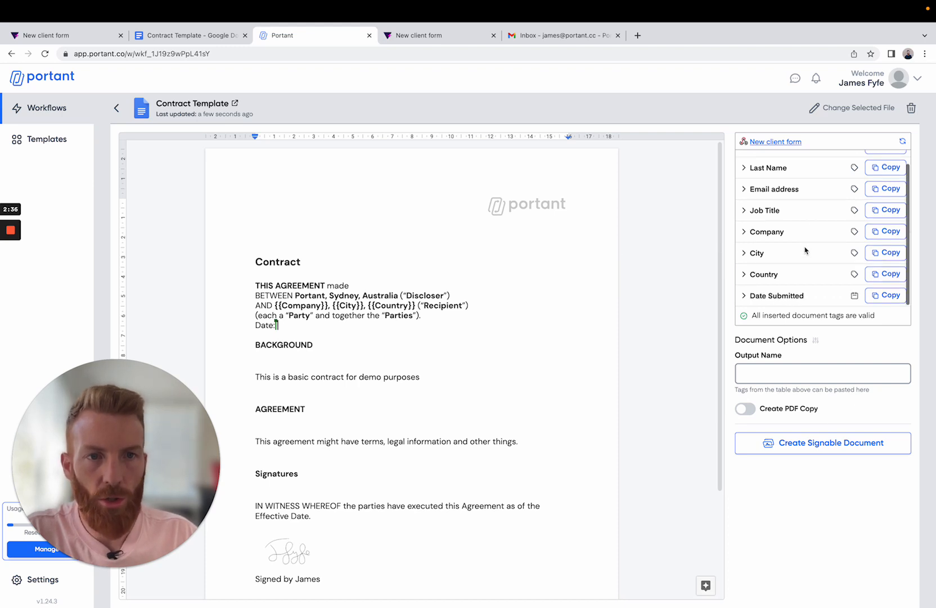
{"action": "left_click", "coordinate": [886, 299]}
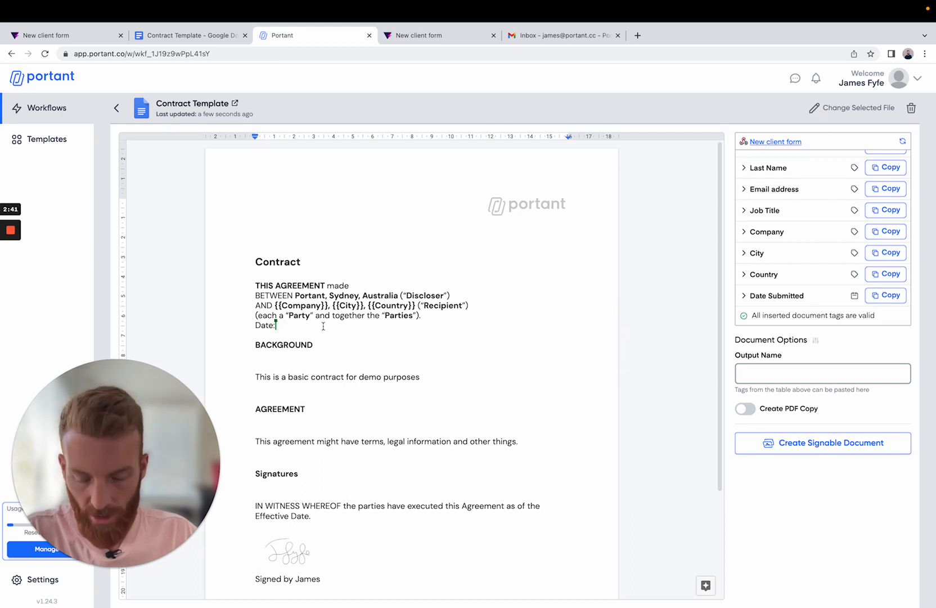
{"action": "key", "text": "super+v"}
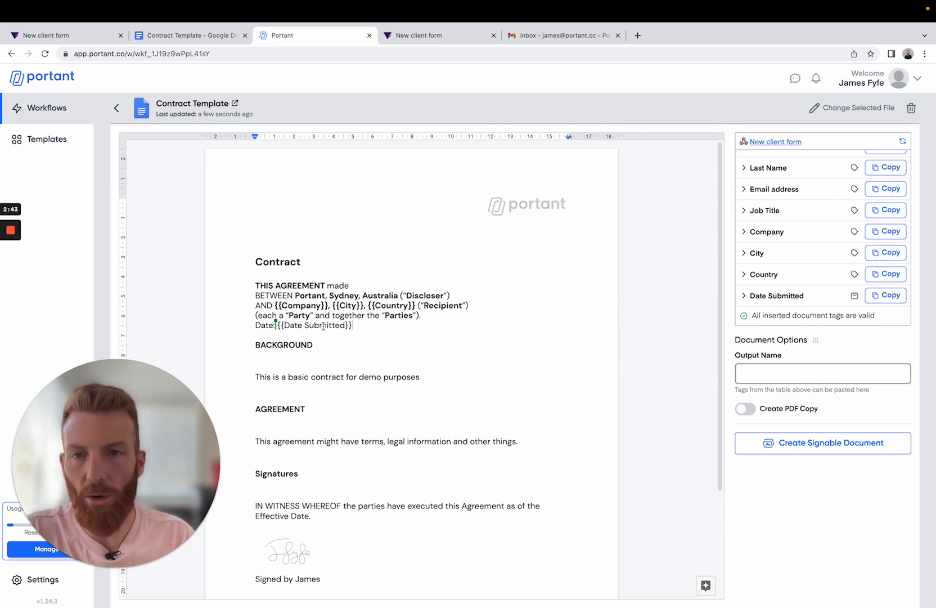
Make the {{Date Submitted}} tag in the contract's date line bold.
{"action": "left_click_drag", "start_coordinate": [353, 325], "coordinate": [279, 329]}
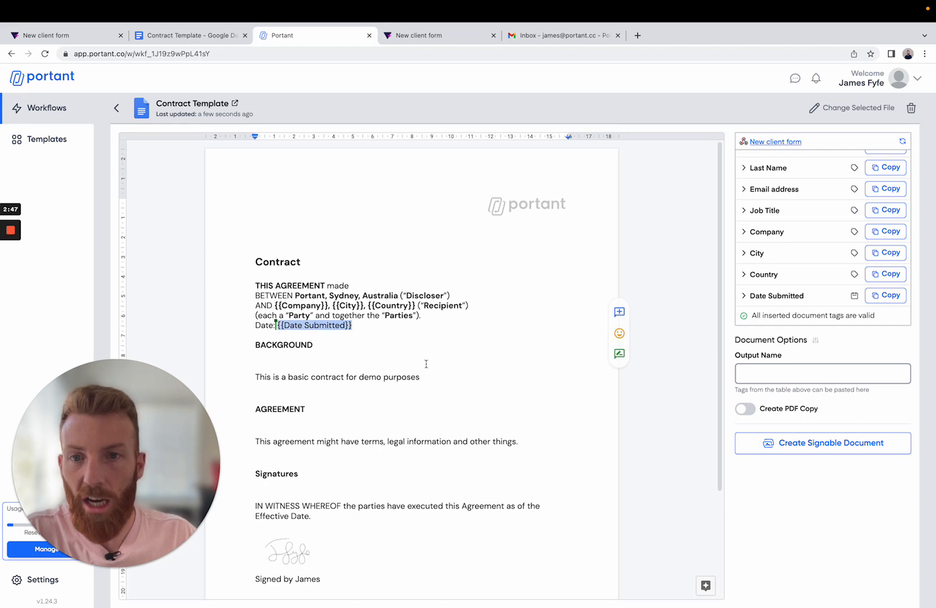
{"action": "key", "text": "super+b"}
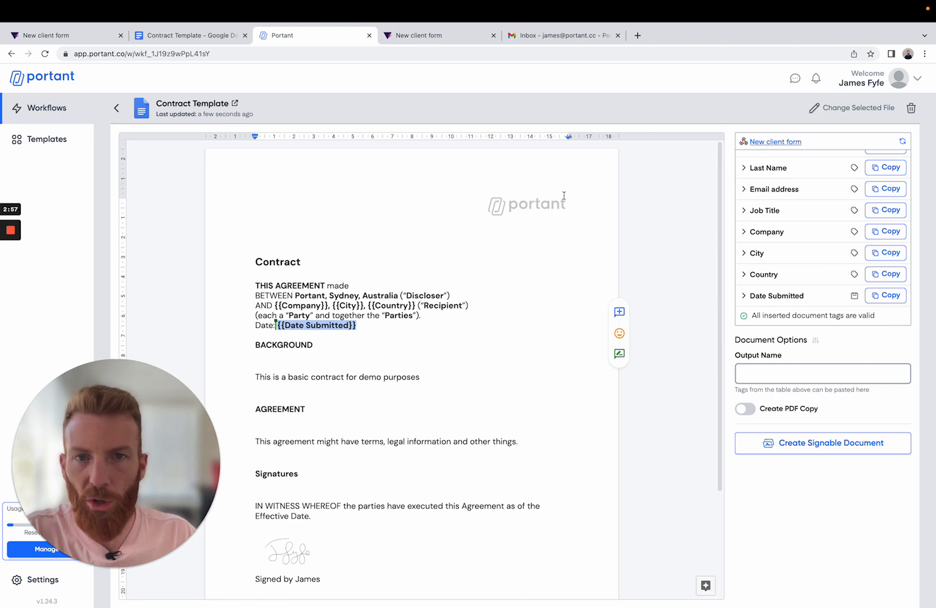
{"action": "left_click", "coordinate": [535, 214]}
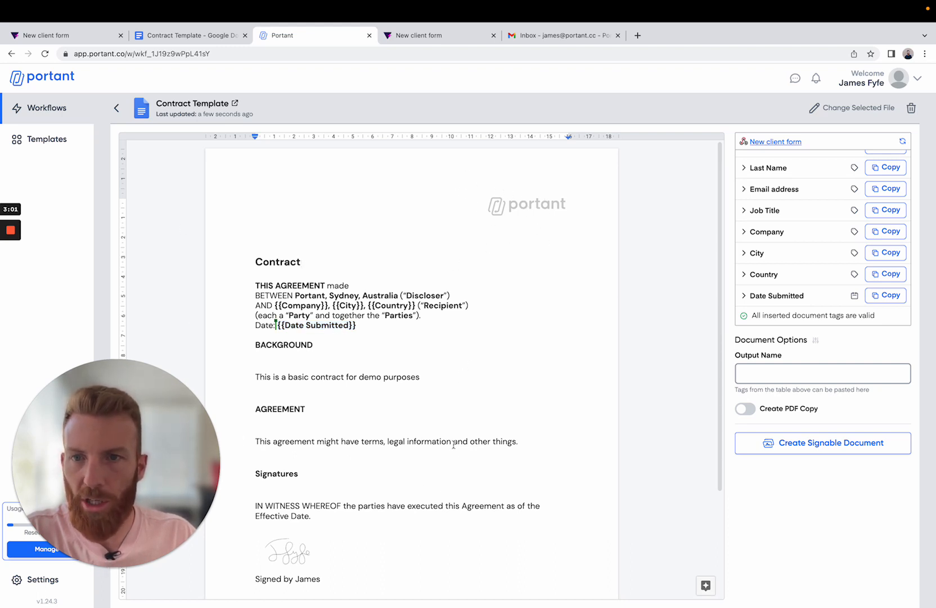
Enter "Contract - {{First Name}} {{Last Name}}" as the contract document's output name, using the form's tags.
{"action": "scroll", "coordinate": [406, 532], "scroll_direction": "down", "scroll_amount": 1}
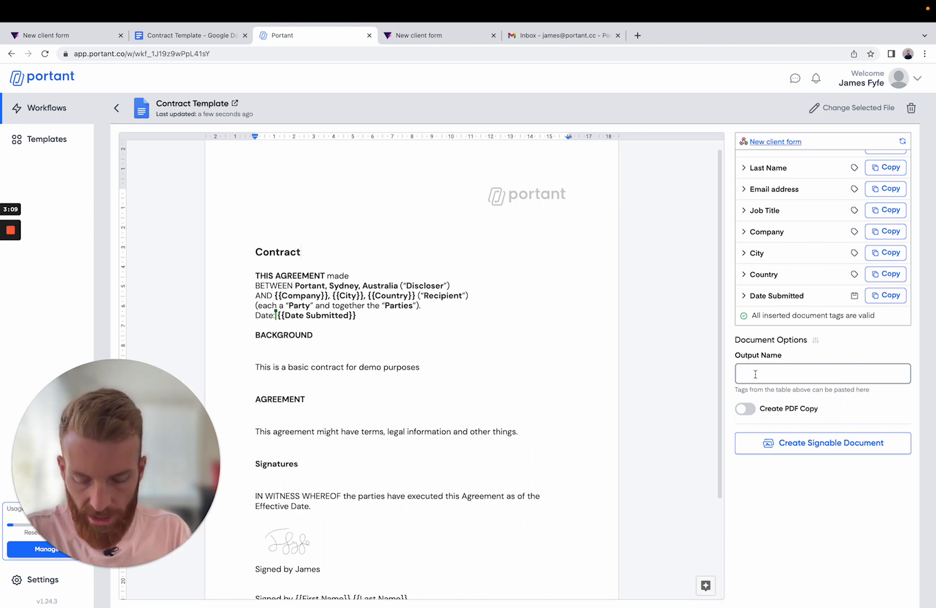
{"action": "type", "text": "Contr"}
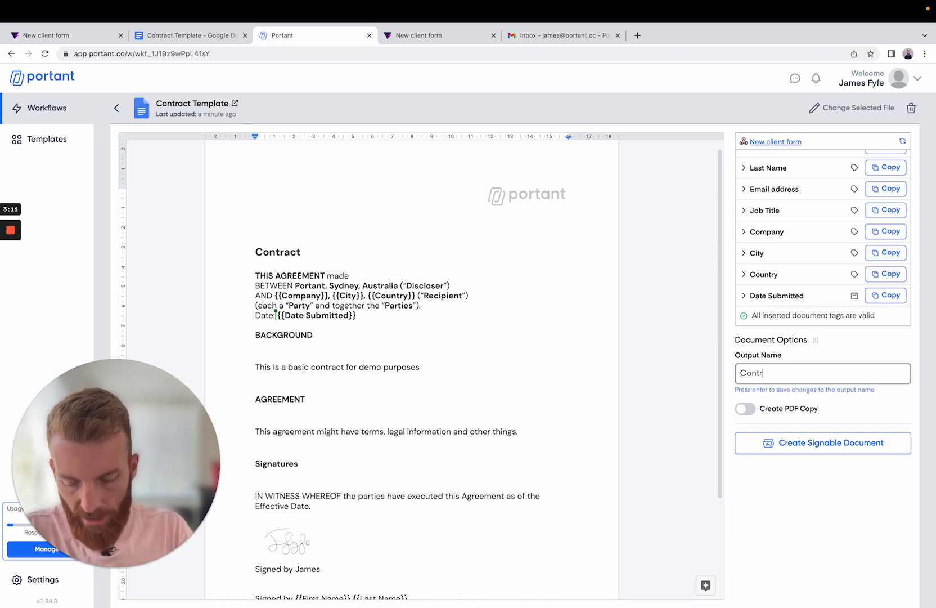
{"action": "type", "text": "act -"}
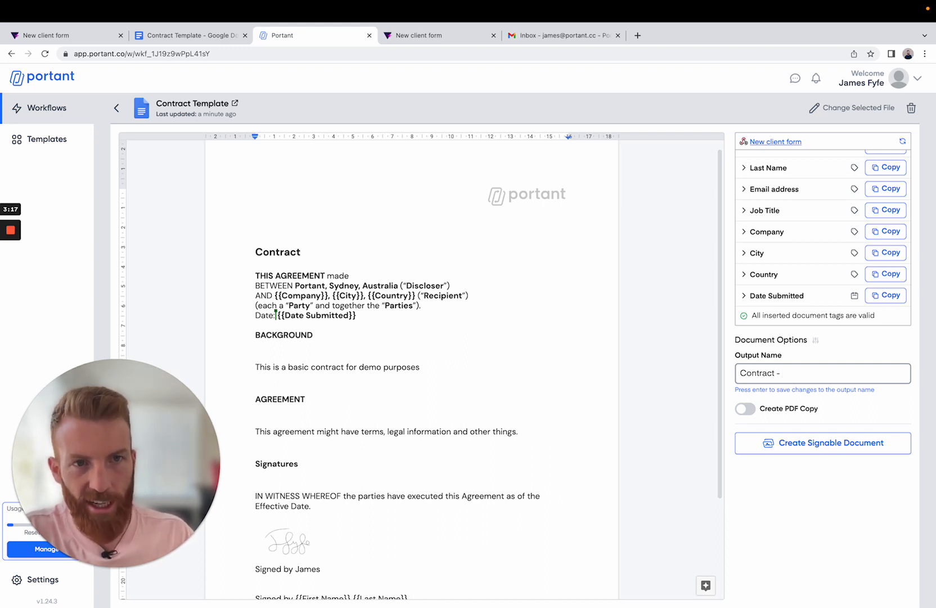
{"action": "scroll", "coordinate": [802, 175], "scroll_direction": "up", "scroll_amount": 1}
{"action": "left_click", "coordinate": [874, 162]}
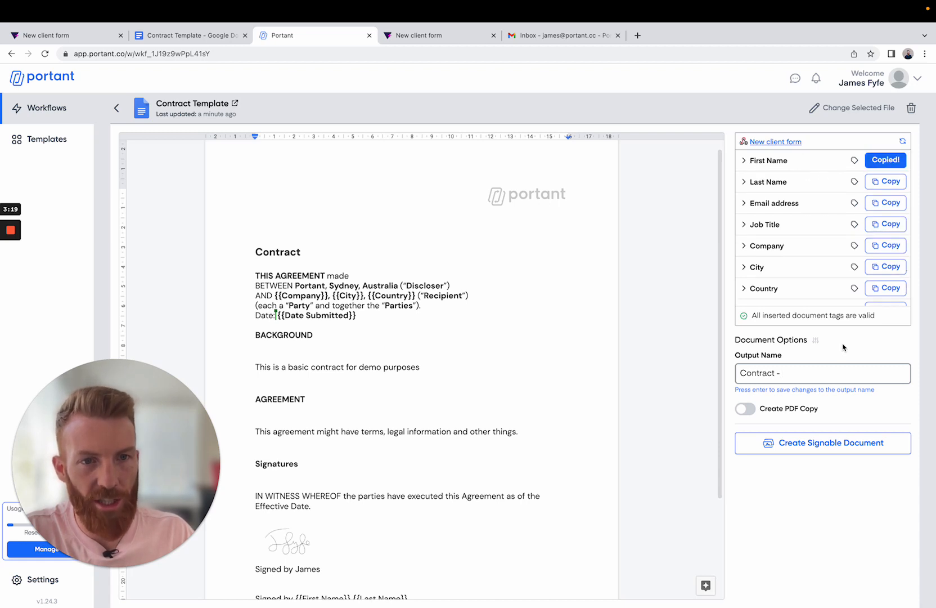
{"action": "type", "text": "-"}
{"action": "key", "text": "super+v"}
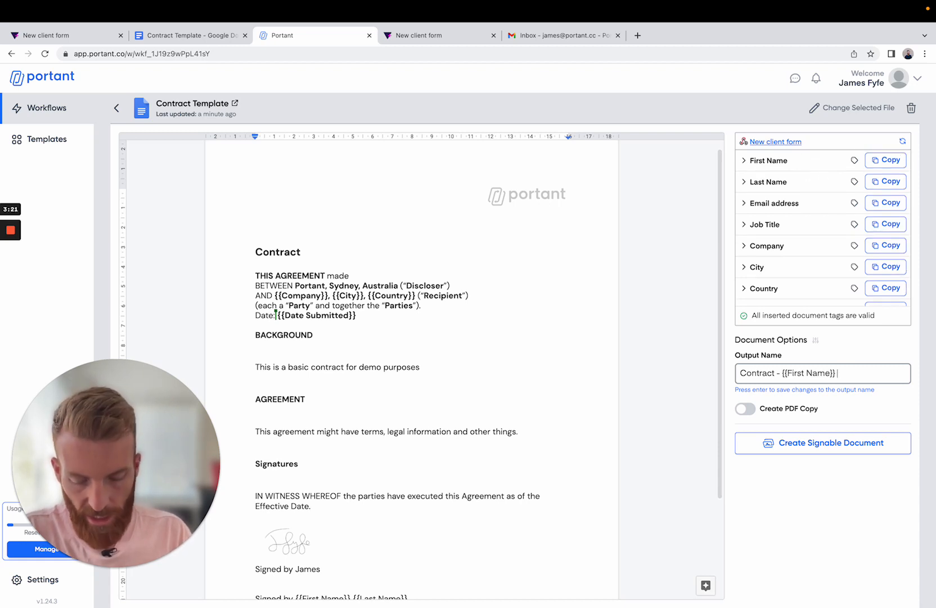
{"action": "left_click", "coordinate": [887, 182]}
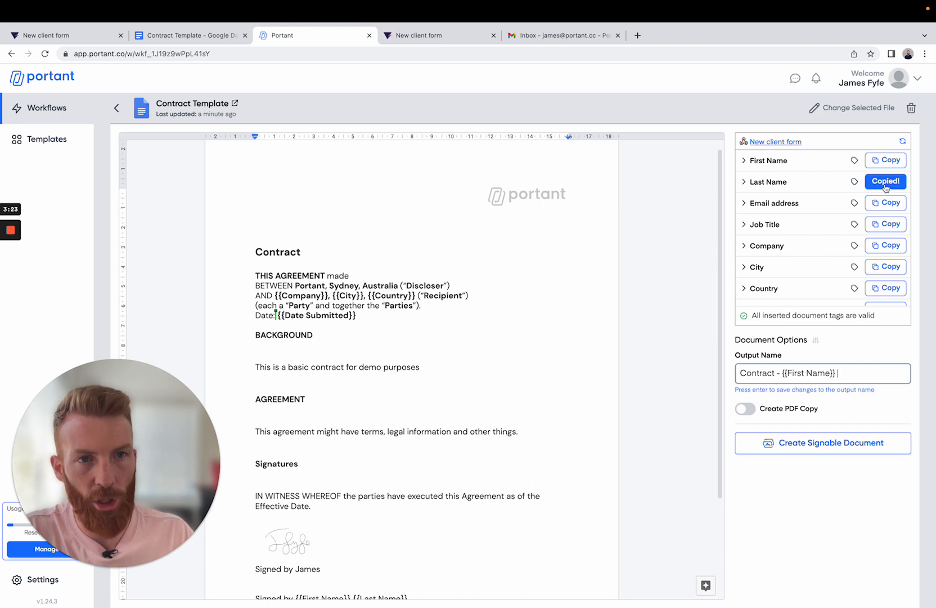
{"action": "key", "text": "super+v"}
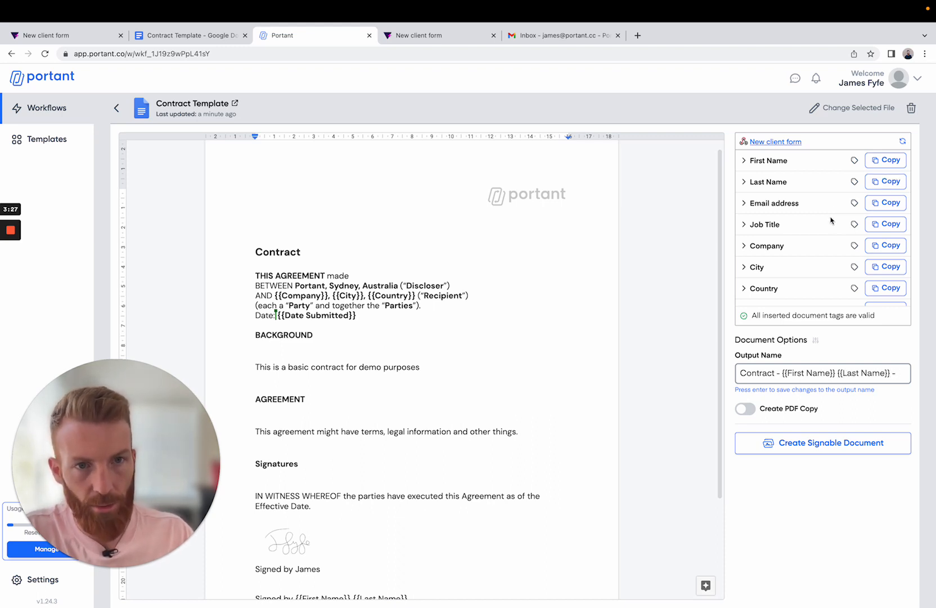
Append " - {{Date Submitted}}" to the document's output name, save it and return to the workflow overview.
{"action": "scroll", "coordinate": [816, 242], "scroll_direction": "down", "scroll_amount": 1}
{"action": "type", "text": "-"}
{"action": "left_click", "coordinate": [889, 302]}
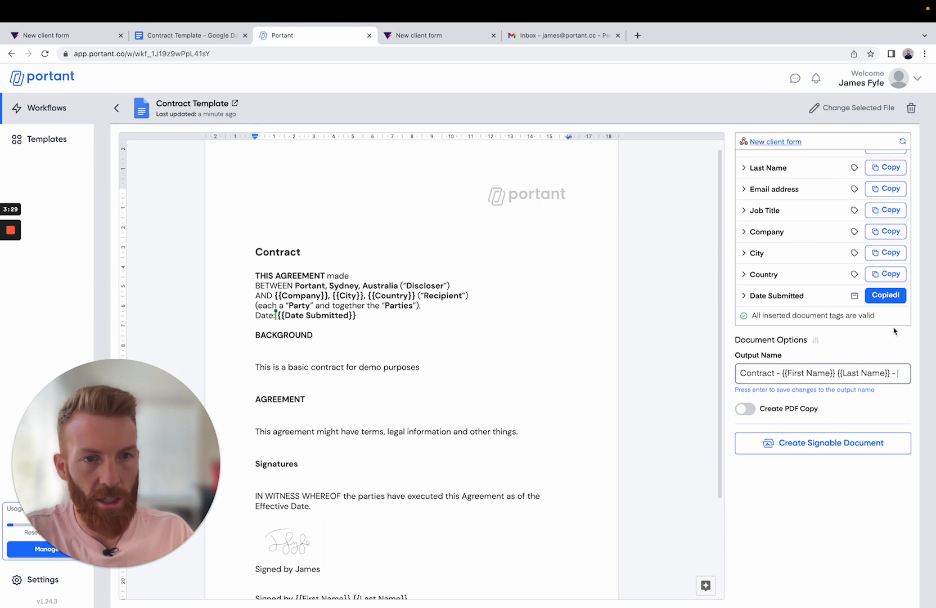
{"action": "key", "text": "super+v"}
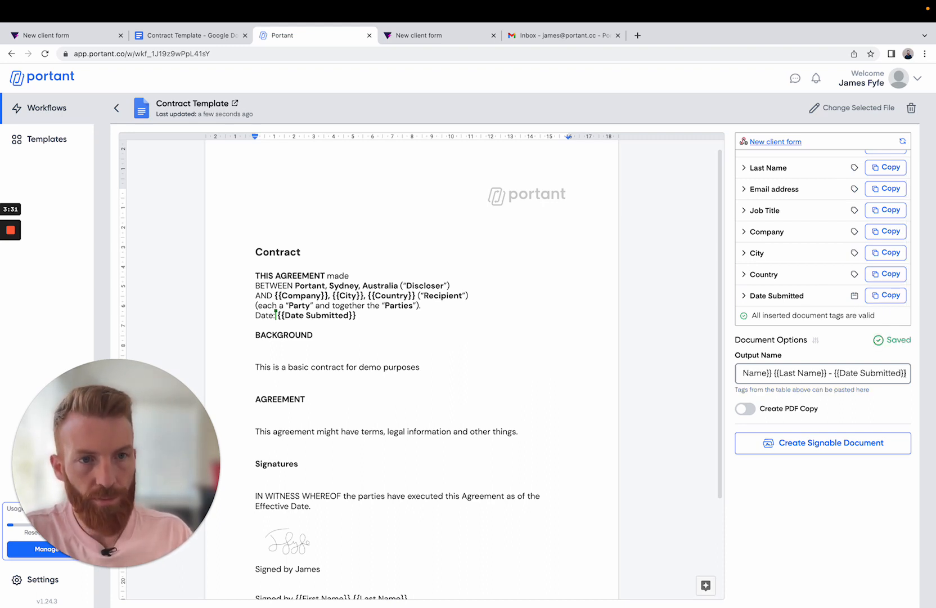
{"action": "left_click", "coordinate": [117, 108]}
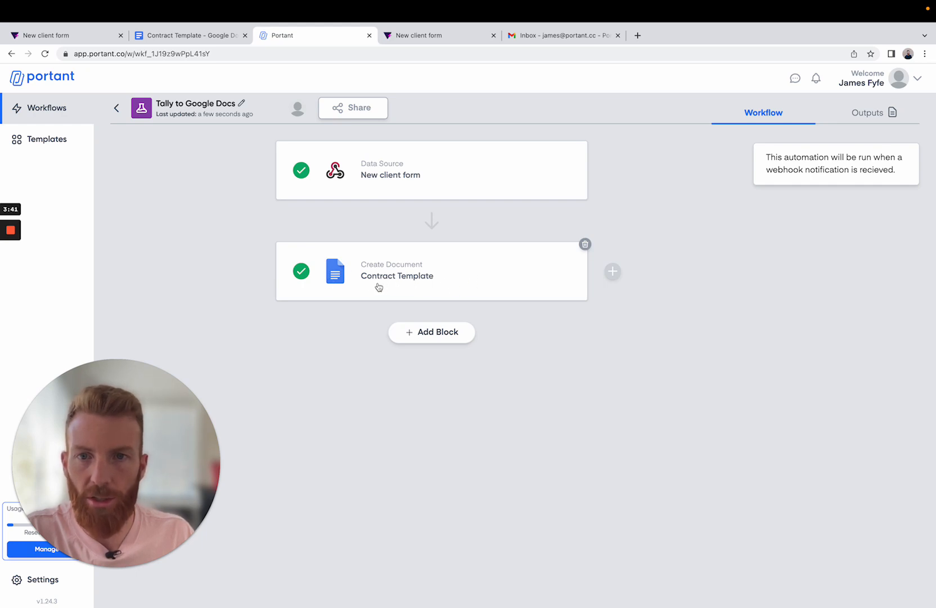
Turn on Create PDF Copy for the Contract Template block and return to the workflow overview.
{"action": "left_click", "coordinate": [405, 281]}
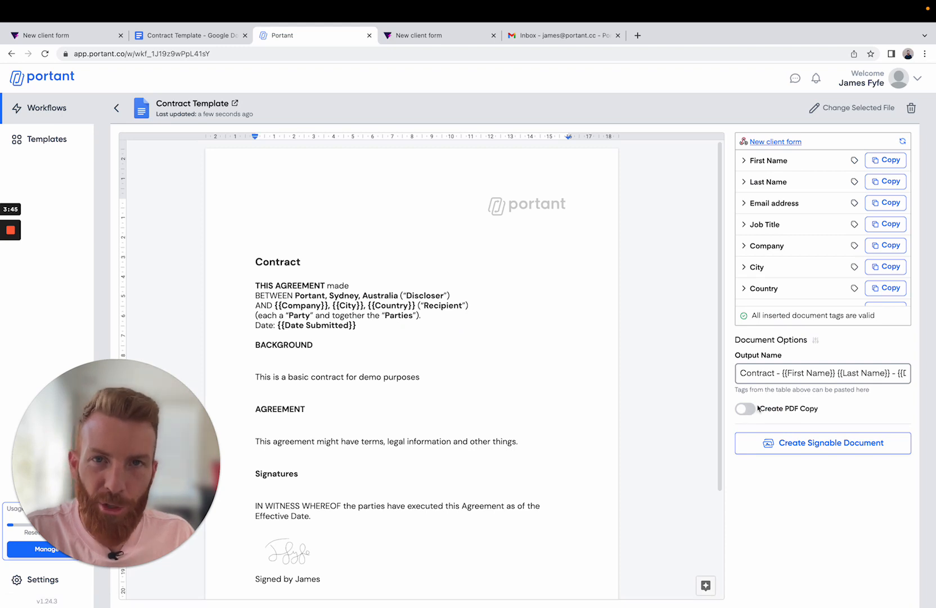
{"action": "left_click", "coordinate": [752, 411]}
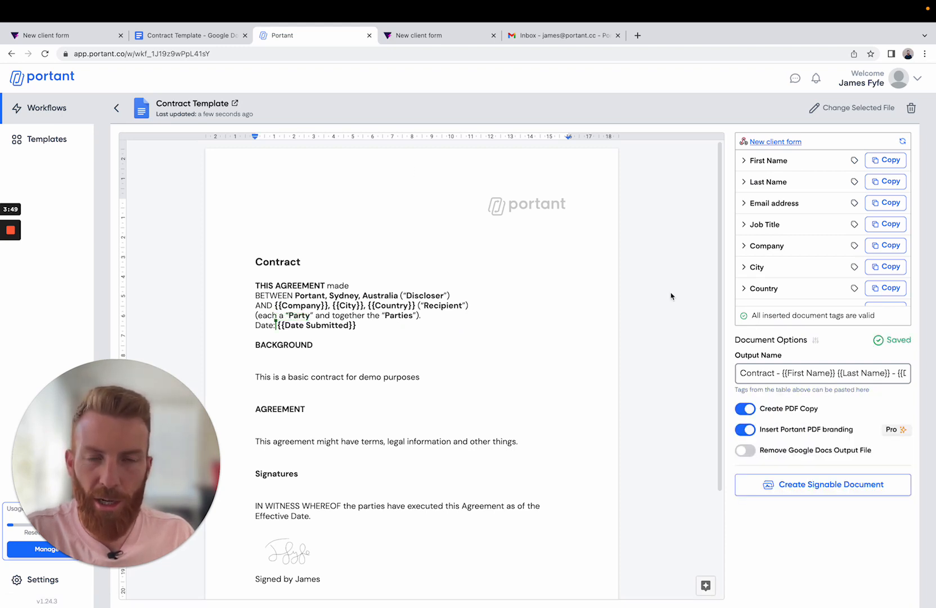
{"action": "left_click", "coordinate": [116, 108]}
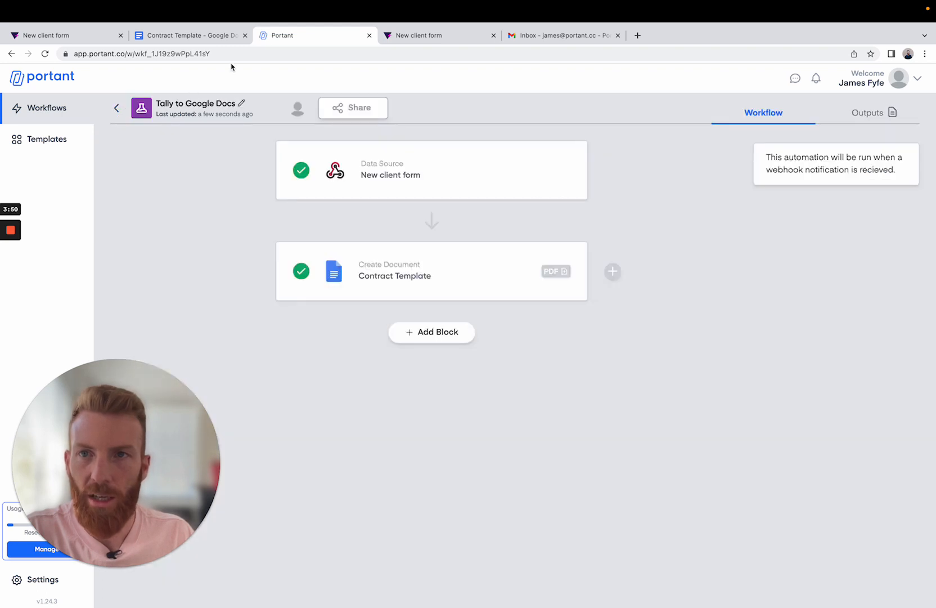
Switch to the live Tally New client form and fill in the client's first name, last name and email address.
{"action": "left_click", "coordinate": [410, 36]}
{"action": "left_click", "coordinate": [348, 204]}
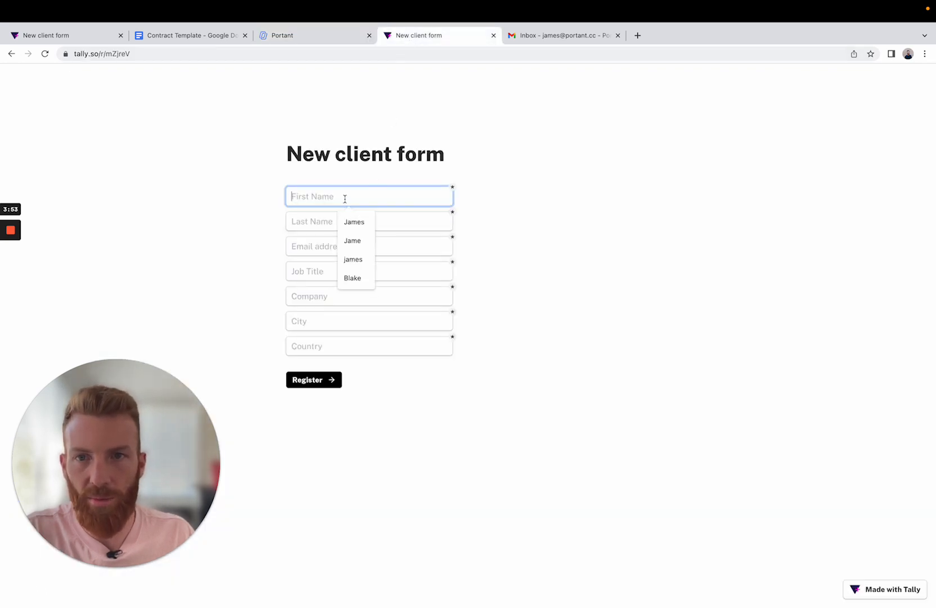
{"action": "left_click", "coordinate": [340, 222]}
{"action": "left_click", "coordinate": [320, 223]}
{"action": "left_click", "coordinate": [341, 246]}
{"action": "left_click", "coordinate": [341, 245]}
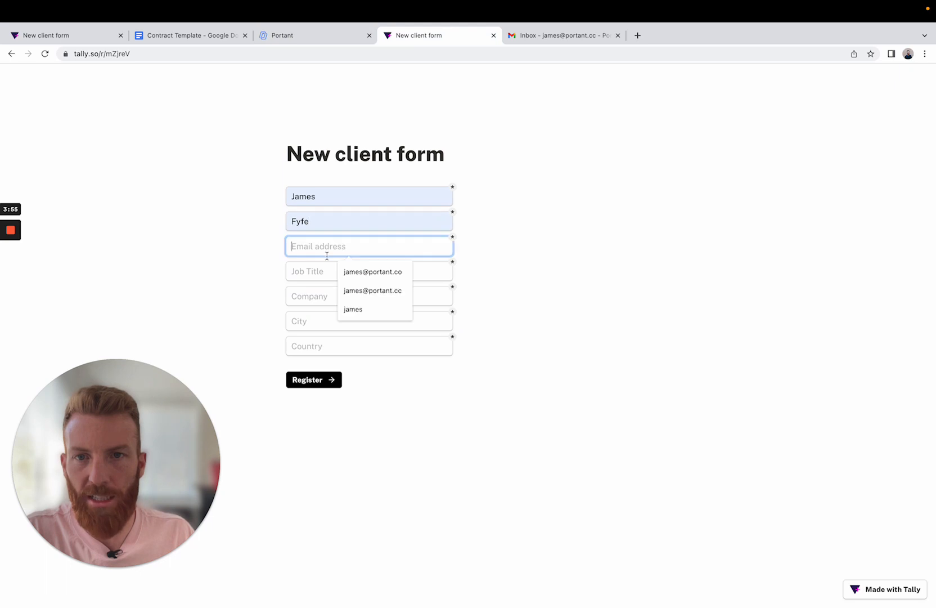
{"action": "left_click", "coordinate": [348, 268]}
Complete the form with job title Founder, company Portant, city Sydney and country Australia, and submit it.
{"action": "left_click", "coordinate": [344, 272]}
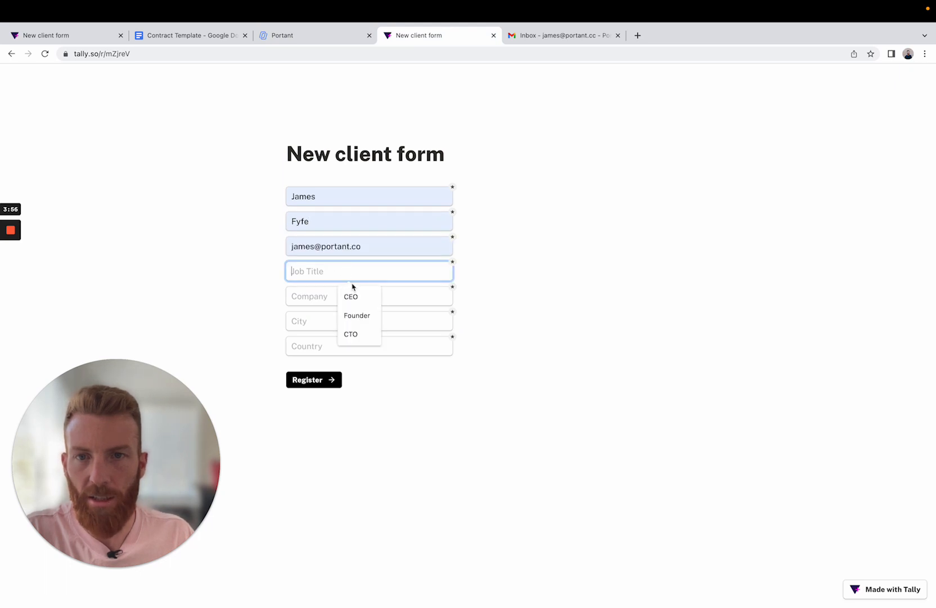
{"action": "left_click", "coordinate": [360, 316]}
{"action": "left_click", "coordinate": [326, 302]}
{"action": "left_click", "coordinate": [344, 321]}
{"action": "left_click", "coordinate": [326, 325]}
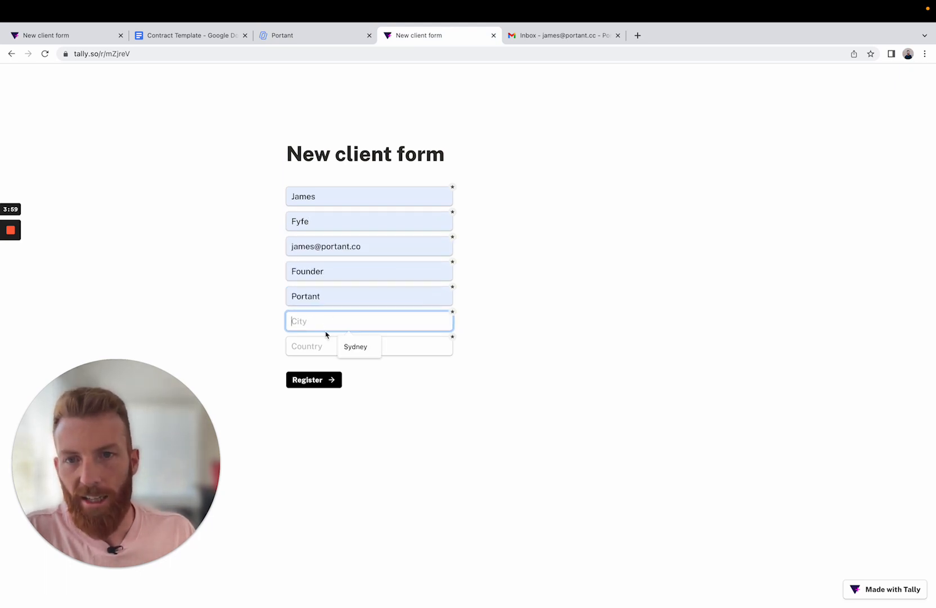
{"action": "left_click", "coordinate": [346, 345]}
{"action": "left_click", "coordinate": [329, 347]}
{"action": "left_click", "coordinate": [343, 369]}
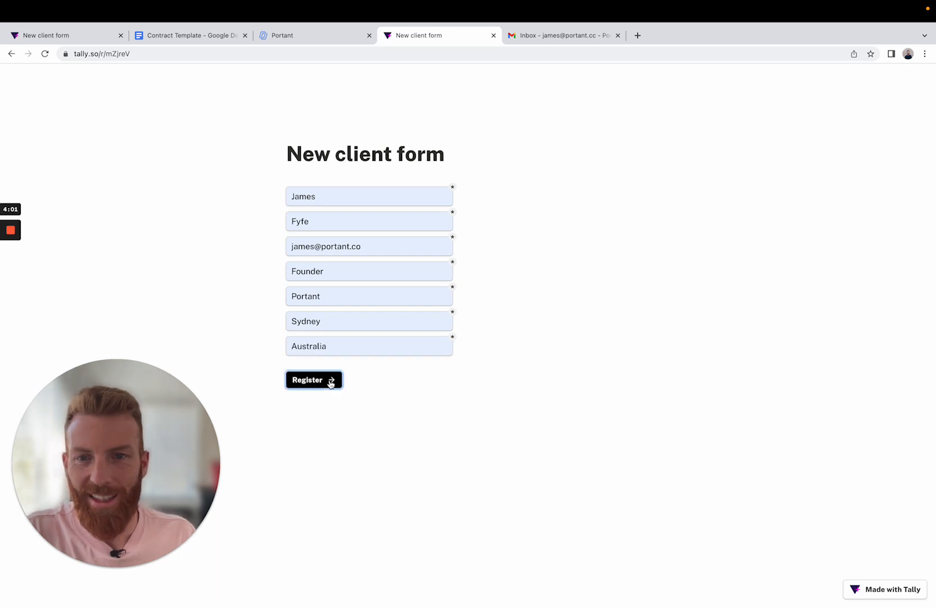
{"action": "left_click", "coordinate": [331, 381]}
Check the new submission in Tally's webhook events log and among the events received by Portant's New client form source.
{"action": "mouse_move", "coordinate": [482, 4]}
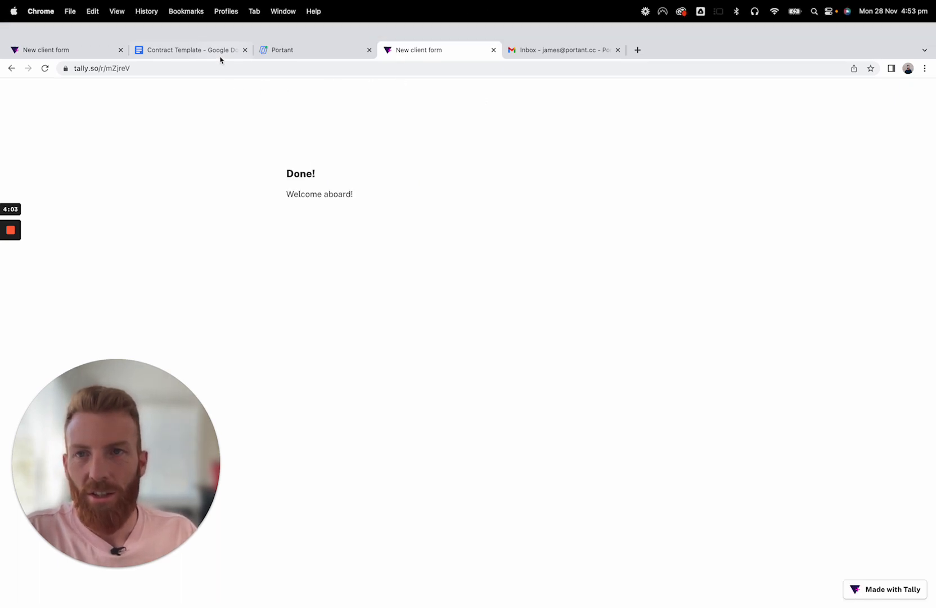
{"action": "left_click", "coordinate": [78, 50]}
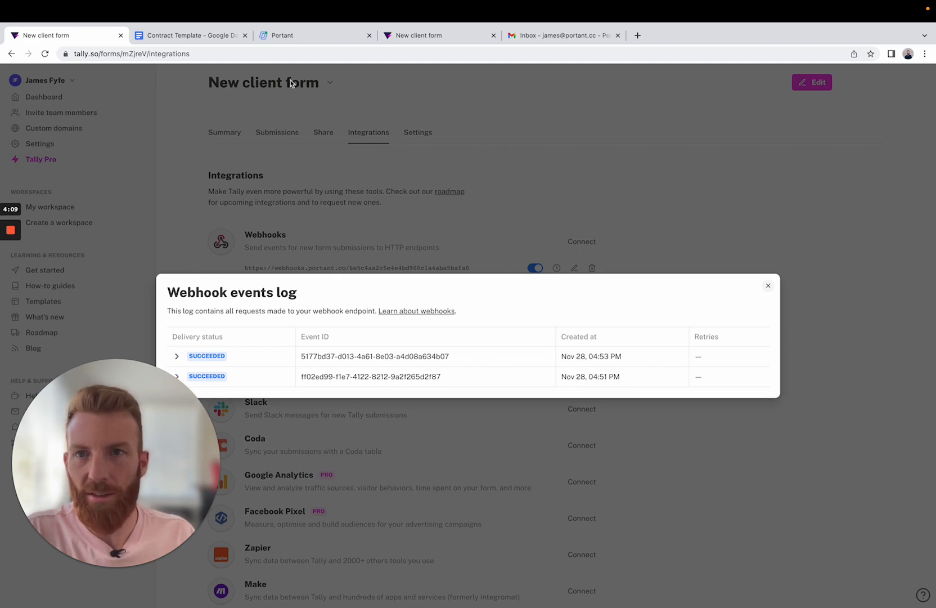
{"action": "left_click", "coordinate": [283, 35]}
{"action": "left_click", "coordinate": [361, 182]}
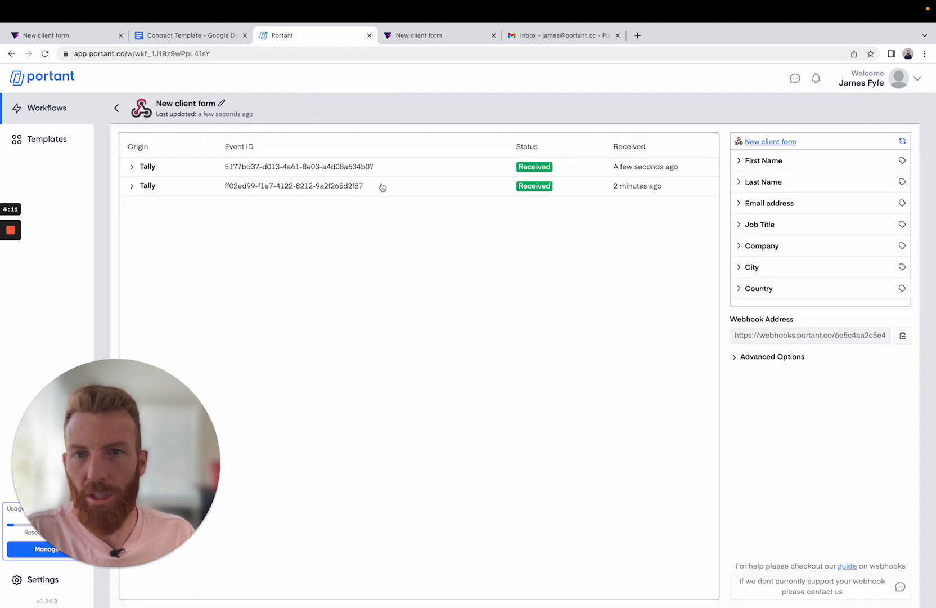
{"action": "left_click", "coordinate": [132, 167]}
{"action": "left_click", "coordinate": [131, 168]}
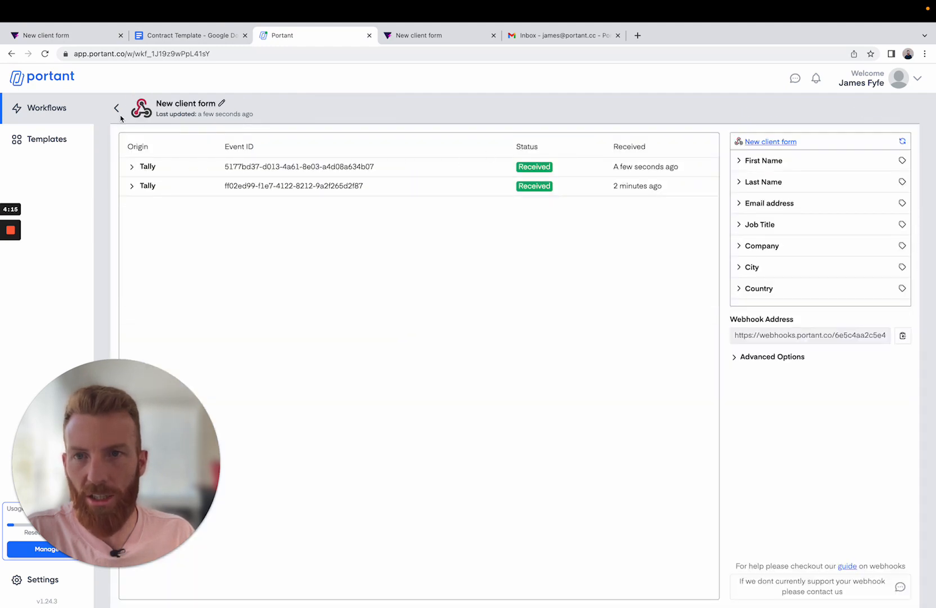
{"action": "left_click", "coordinate": [116, 107]}
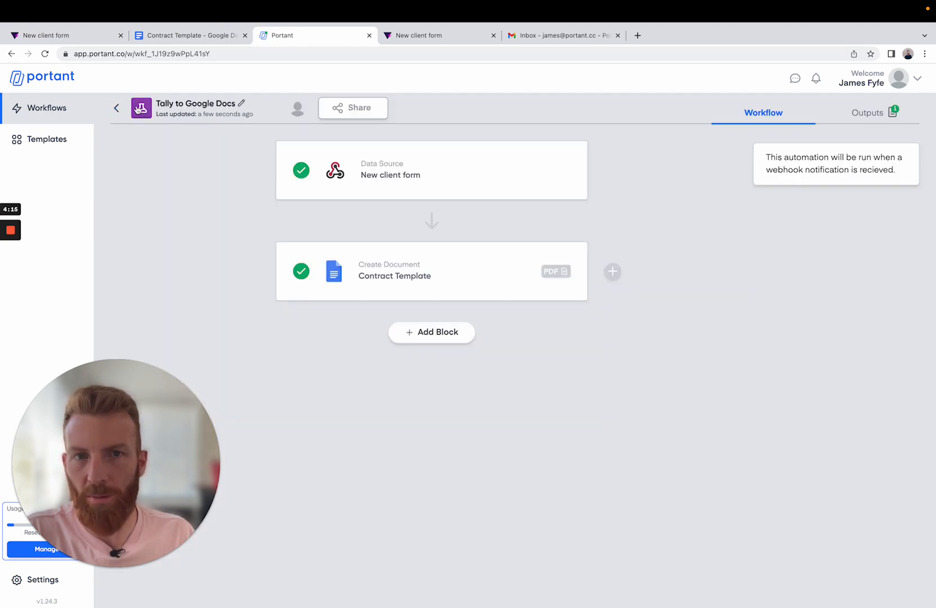
Expand the latest run in the workflow's outputs and view the generated contract PDF.
{"action": "left_click", "coordinate": [880, 119]}
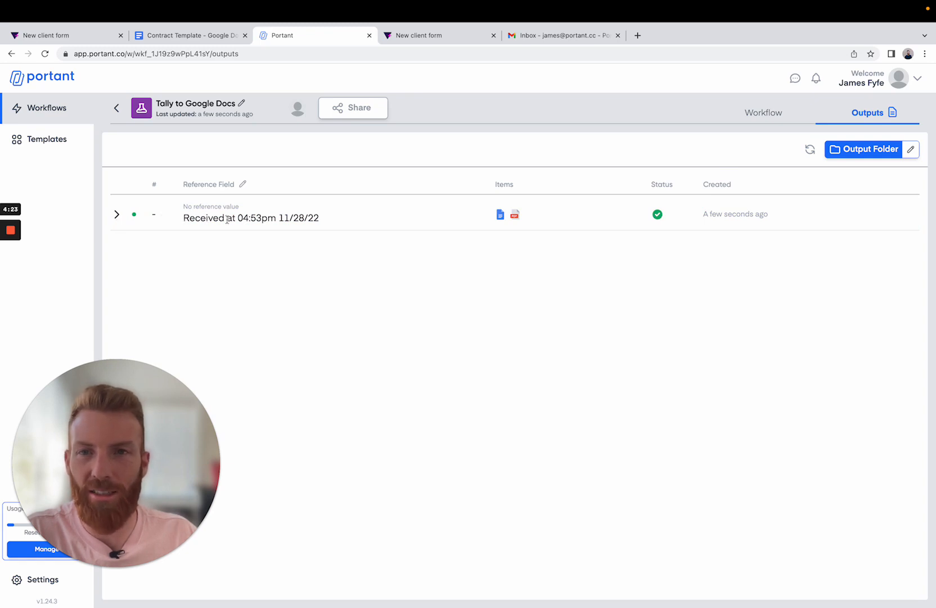
{"action": "left_click", "coordinate": [117, 216]}
{"action": "left_click", "coordinate": [272, 279]}
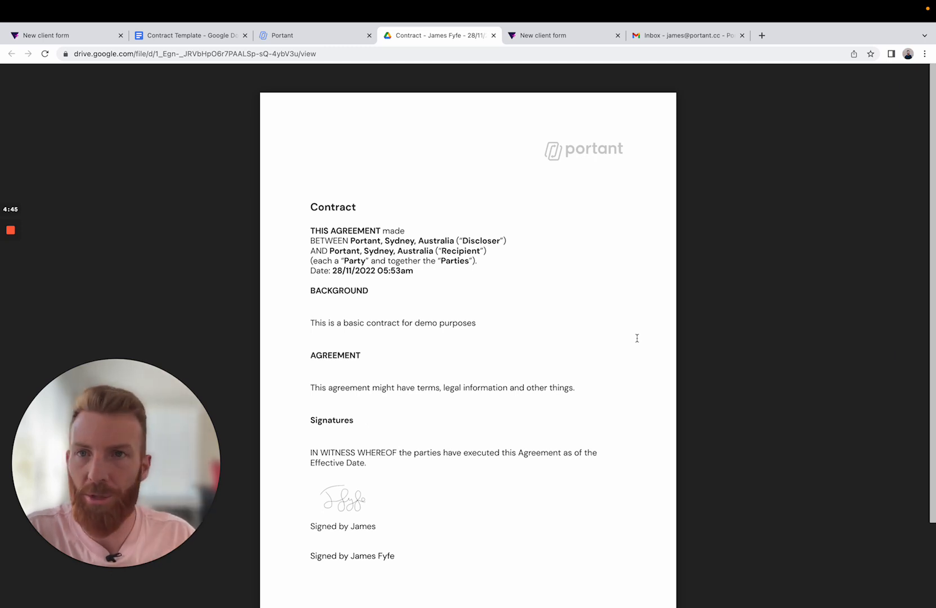
Turn on Create Signable Document for Portant's Contract Template block and insert Recipient #1's signature field.
{"action": "left_click", "coordinate": [301, 40]}
{"action": "left_click", "coordinate": [748, 117]}
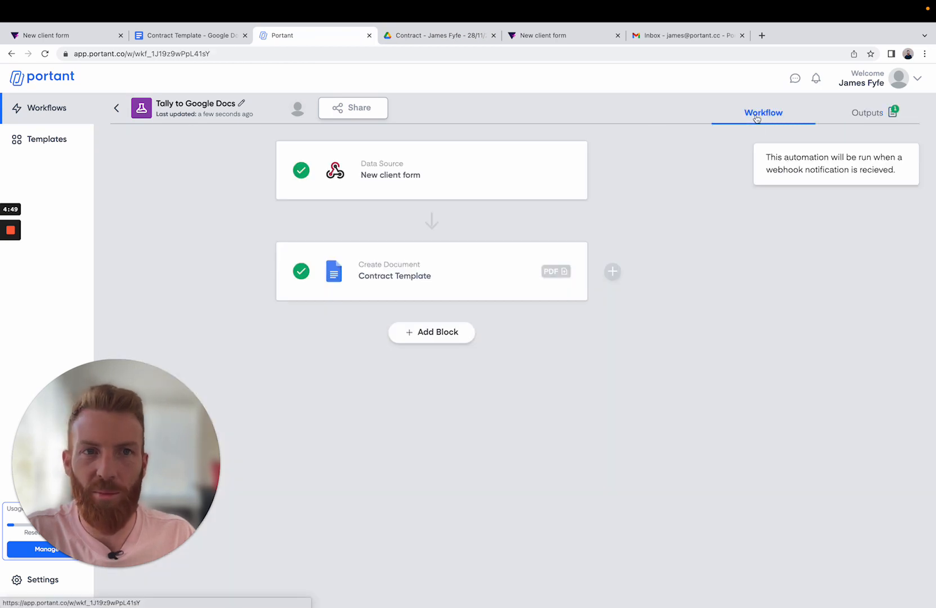
{"action": "left_click", "coordinate": [450, 284]}
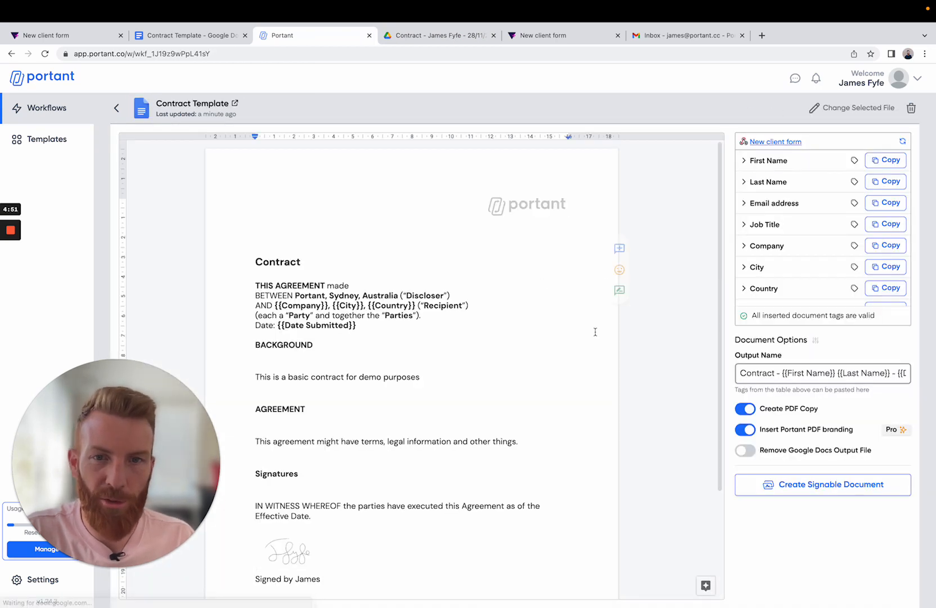
{"action": "left_click", "coordinate": [808, 493]}
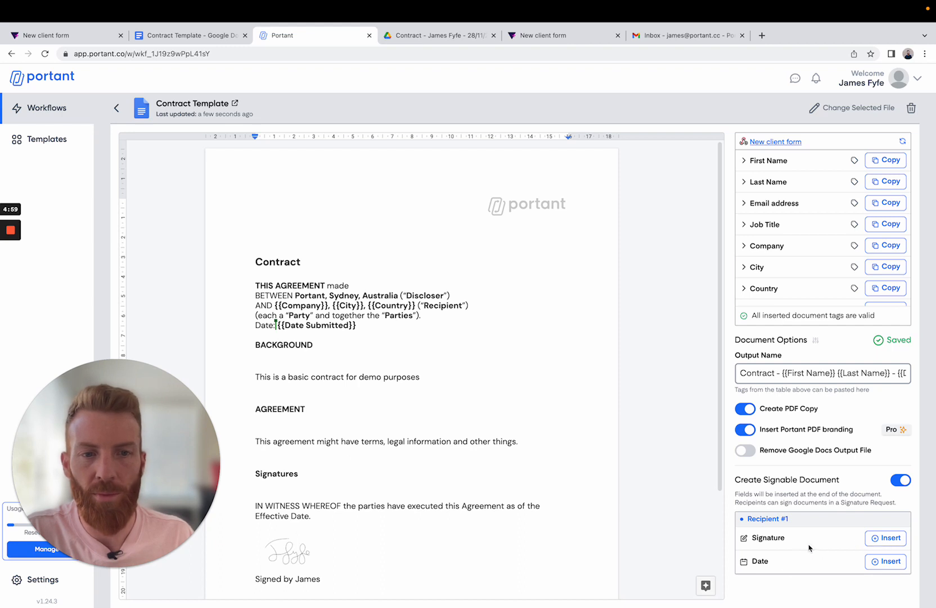
{"action": "left_click", "coordinate": [888, 540]}
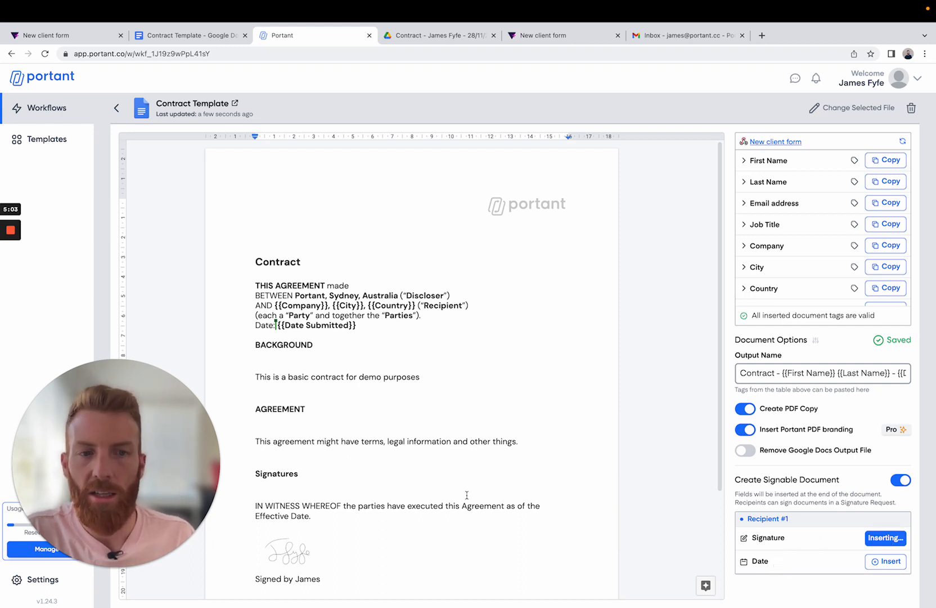
Move the signature field from the document's end to just above "Signed by {{First Name}} {{Last Name}}", keeping only one copy.
{"action": "scroll", "coordinate": [457, 504], "scroll_direction": "down", "scroll_amount": 5}
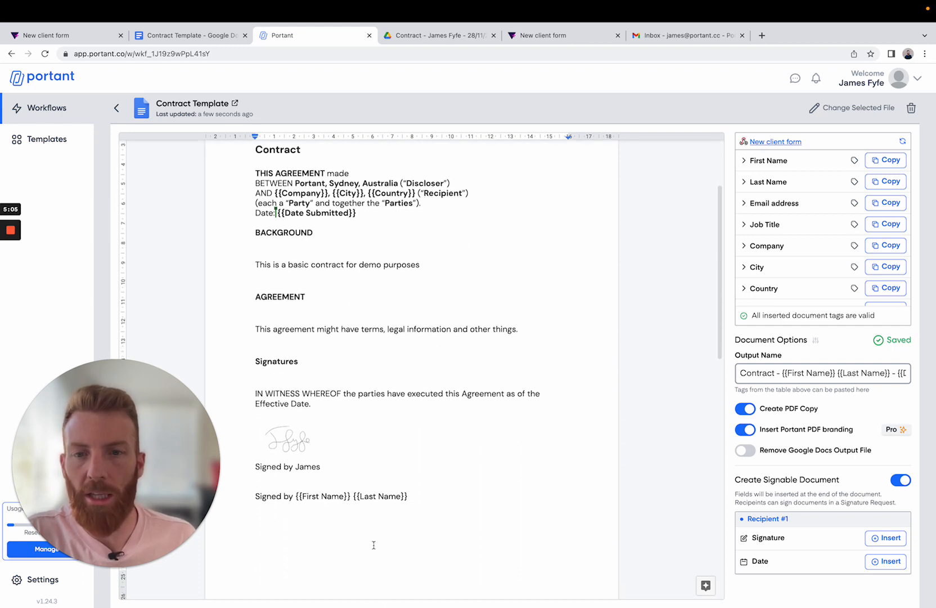
{"action": "scroll", "coordinate": [379, 544], "scroll_direction": "down", "scroll_amount": 1}
{"action": "left_click", "coordinate": [324, 538]}
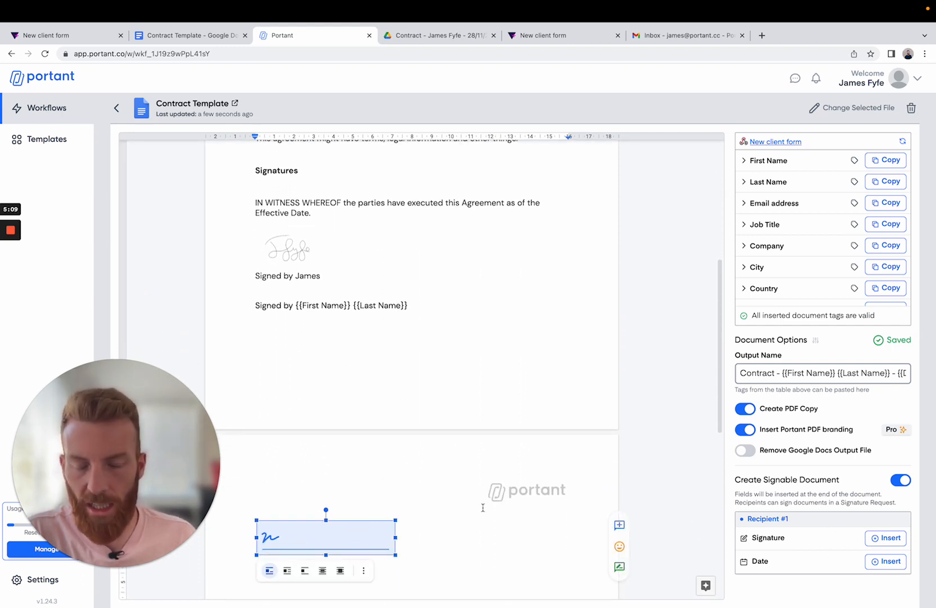
{"action": "key", "text": "Delete"}
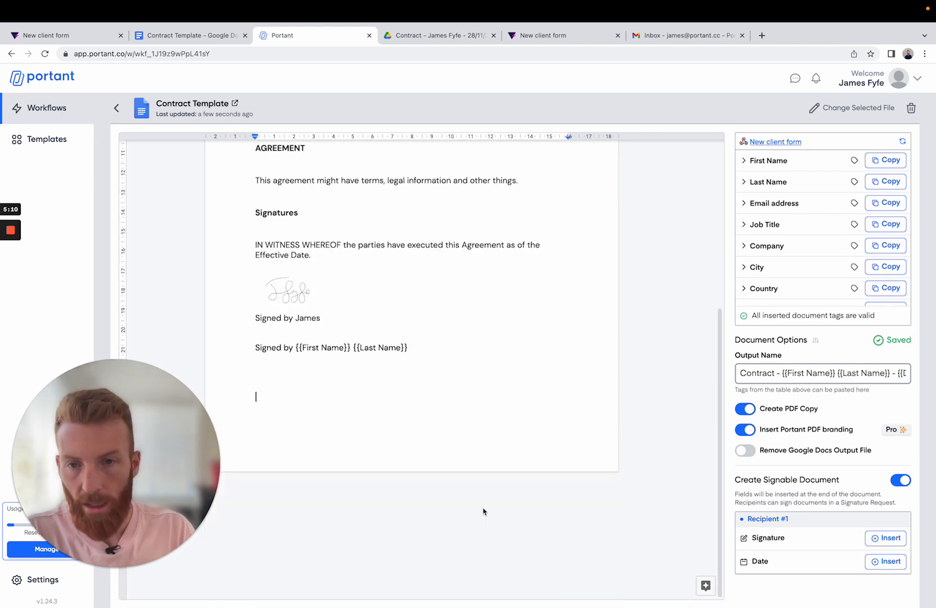
{"action": "left_click", "coordinate": [282, 335]}
{"action": "key", "text": "ctrl+v"}
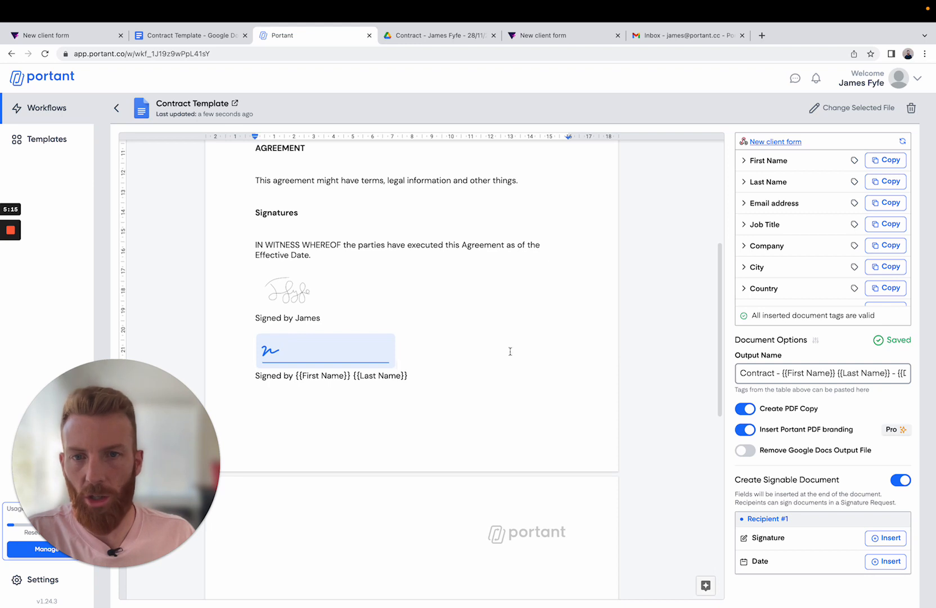
{"action": "key", "text": "ctrl+v"}
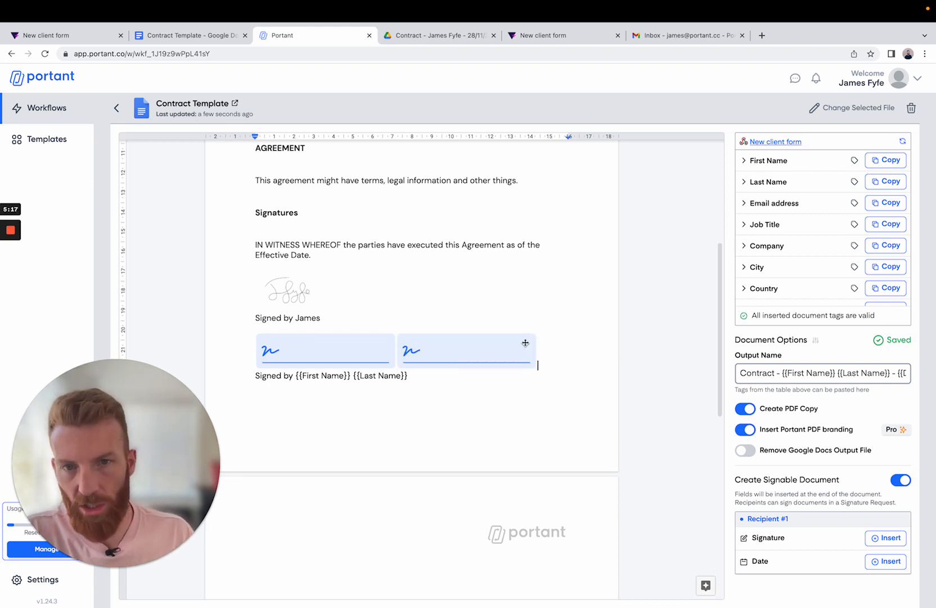
{"action": "key", "text": "BackSpace"}
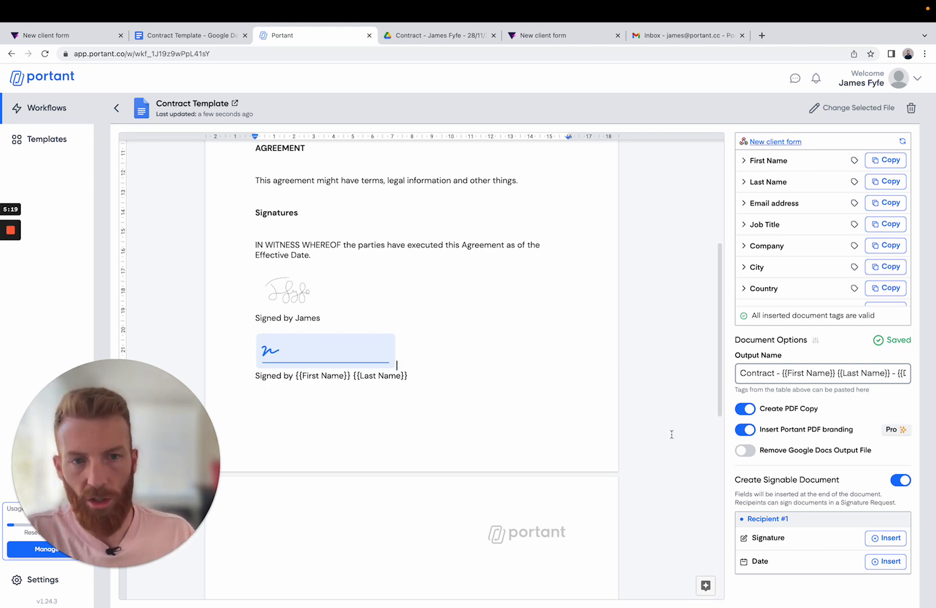
Insert Recipient #1's date field into the contract template and find it on the second page.
{"action": "left_click", "coordinate": [881, 563]}
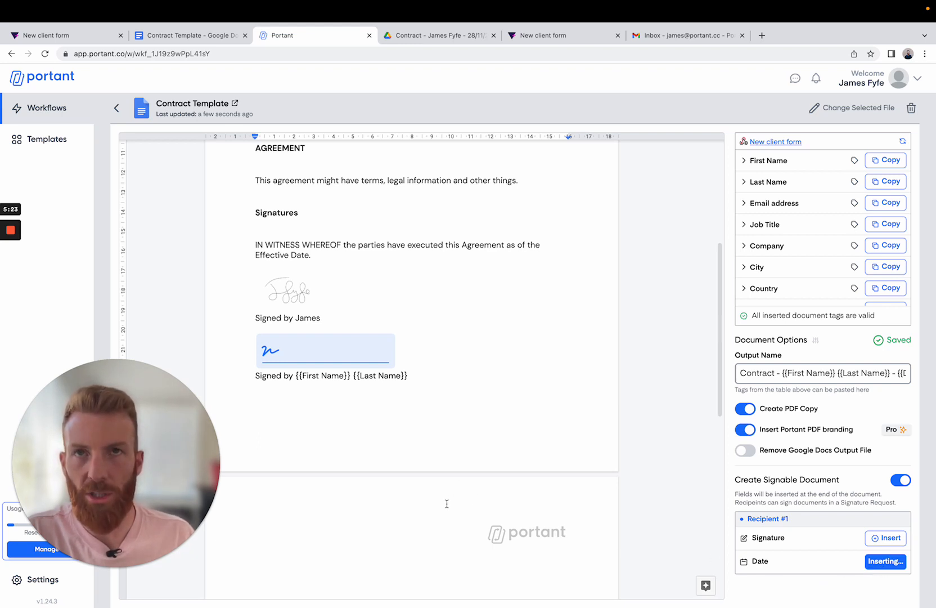
{"action": "scroll", "coordinate": [464, 505], "scroll_direction": "down", "scroll_amount": 5}
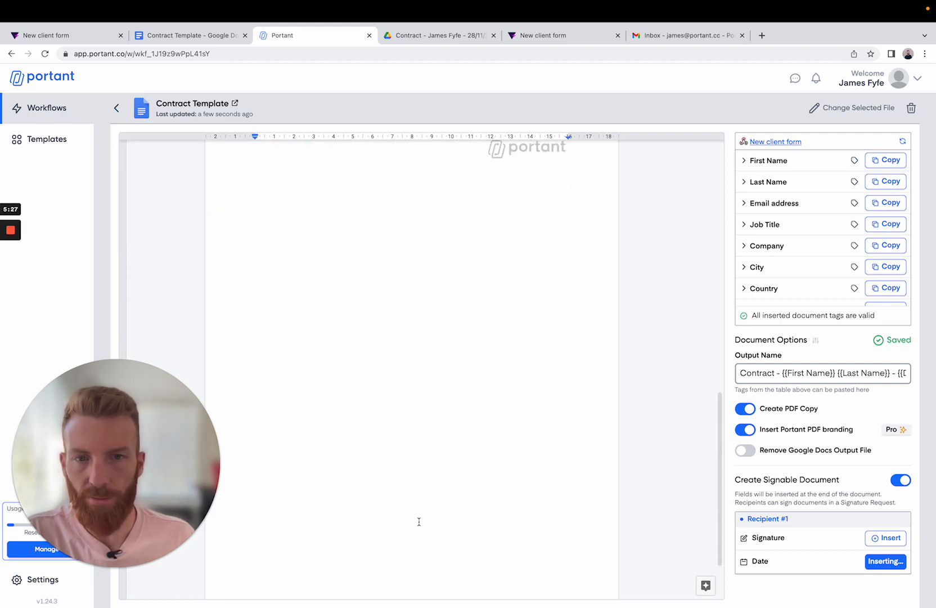
{"action": "scroll", "coordinate": [419, 520], "scroll_direction": "up", "scroll_amount": 5}
{"action": "scroll", "coordinate": [392, 429], "scroll_direction": "down", "scroll_amount": 1}
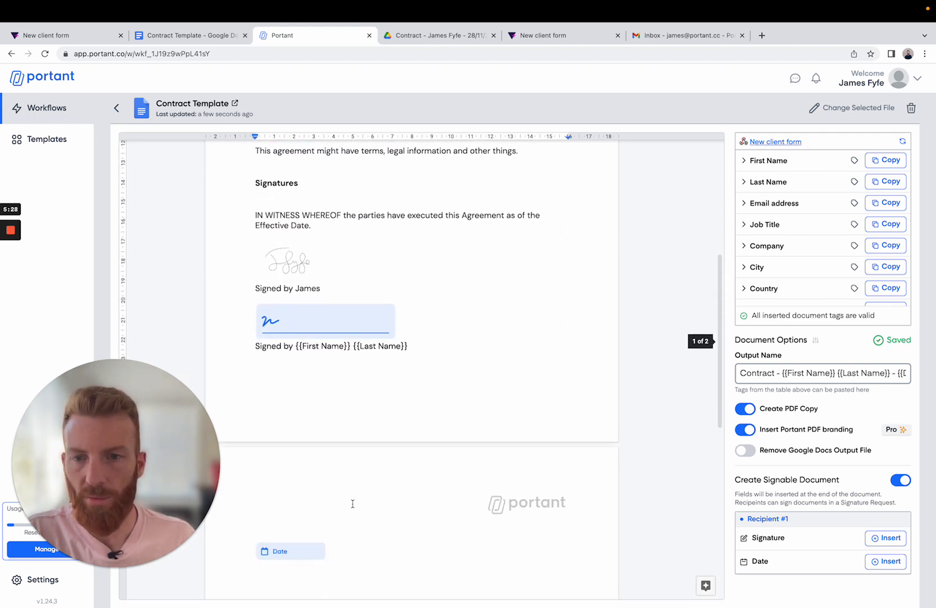
Move the date field from the second page to beside the signature field above "Signed by {{First Name}} {{Last Name}}".
{"action": "left_click", "coordinate": [290, 551]}
{"action": "key", "text": "BackSpace"}
{"action": "left_click", "coordinate": [413, 333]}
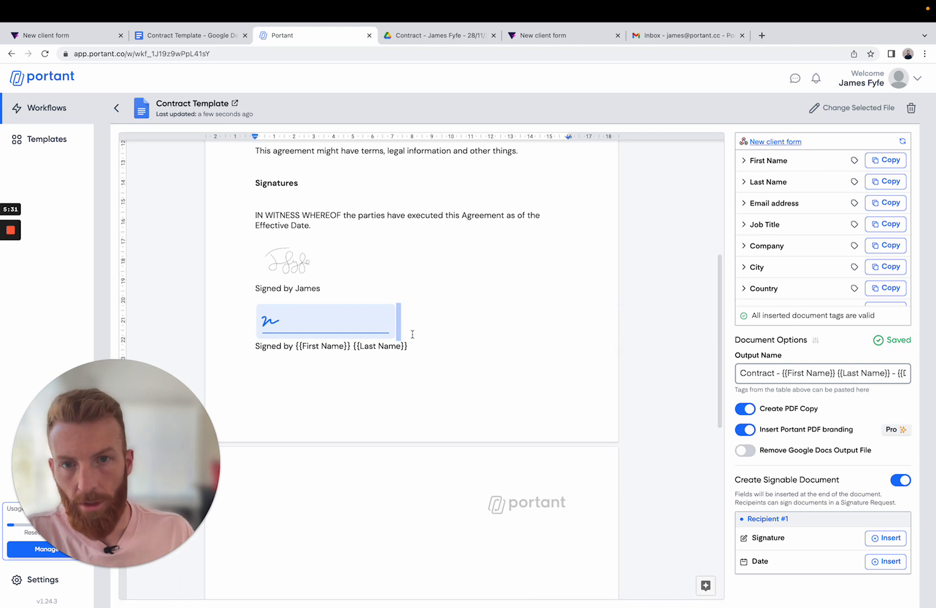
{"action": "key", "text": "super+v"}
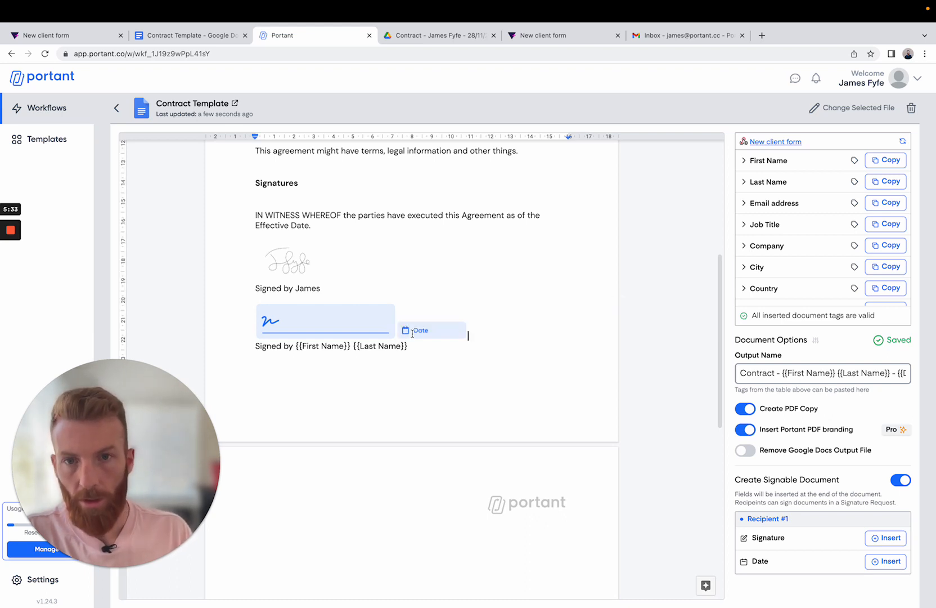
{"action": "left_click", "coordinate": [347, 531]}
{"action": "key", "text": "BackSpace"}
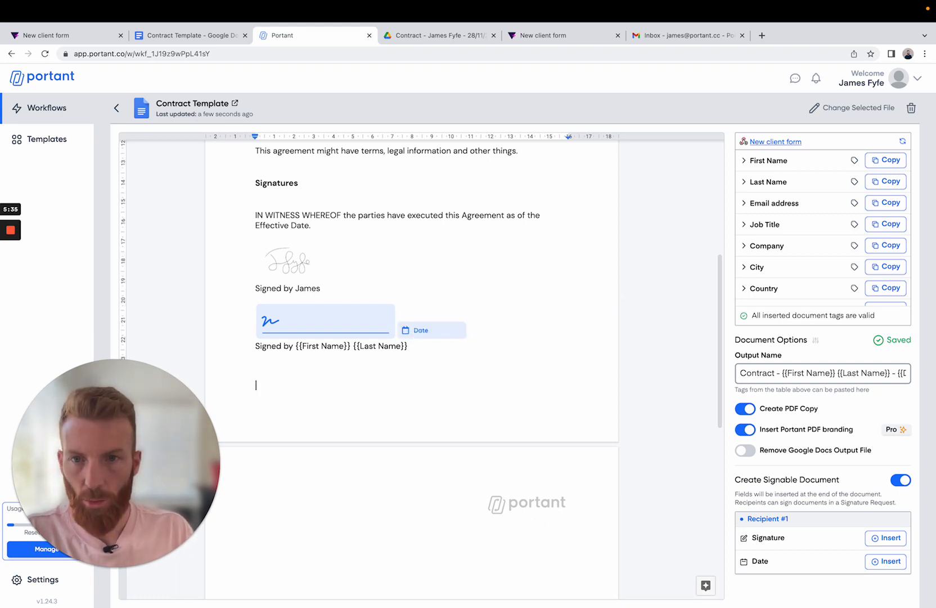
{"action": "scroll", "coordinate": [522, 366], "scroll_direction": "up", "scroll_amount": 1}
{"action": "scroll", "coordinate": [522, 366], "scroll_direction": "up", "scroll_amount": 3}
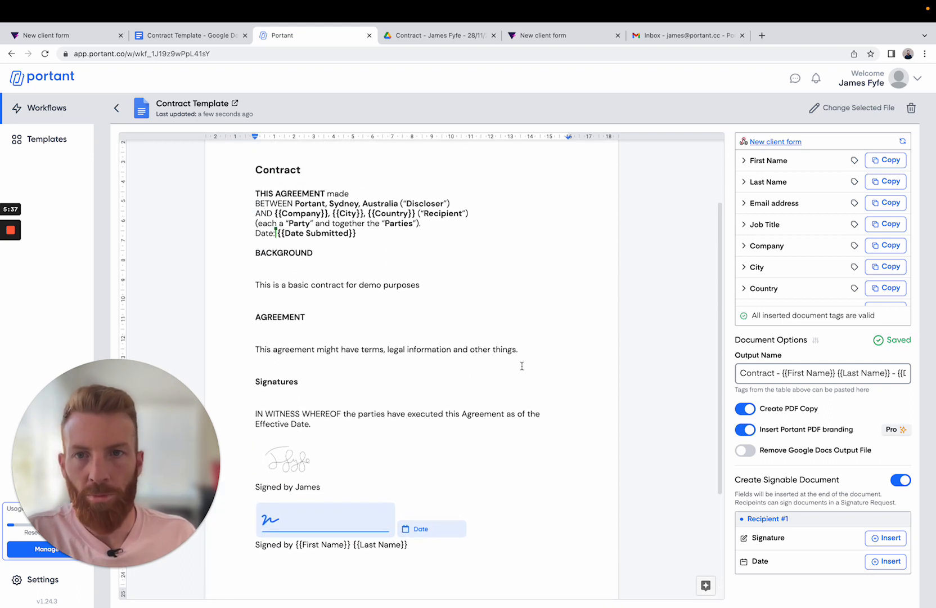
{"action": "scroll", "coordinate": [523, 365], "scroll_direction": "up", "scroll_amount": 1}
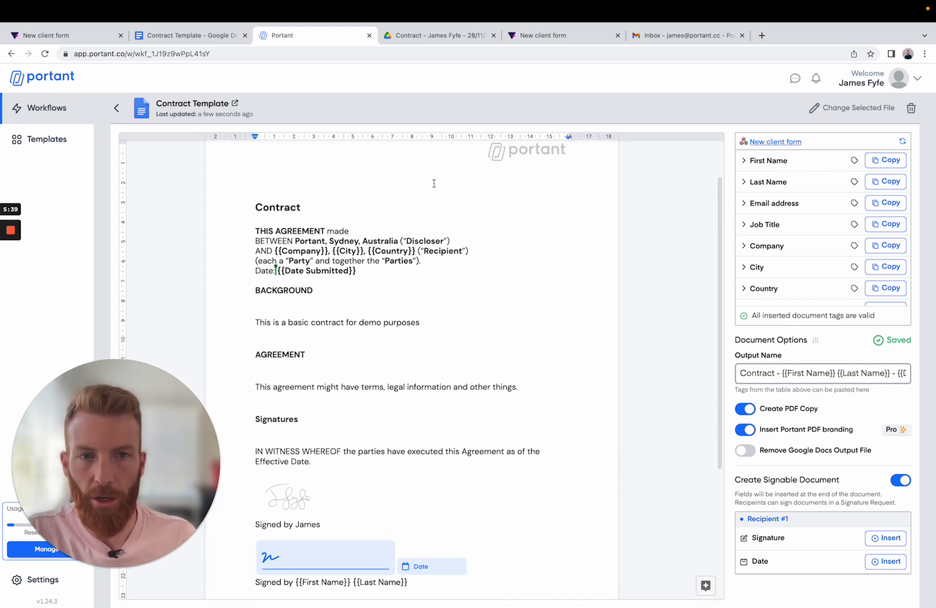
Open the workflow's Request Signature block and set the 1st recipient's name to First Name and email to Email address.
{"action": "left_click", "coordinate": [116, 109]}
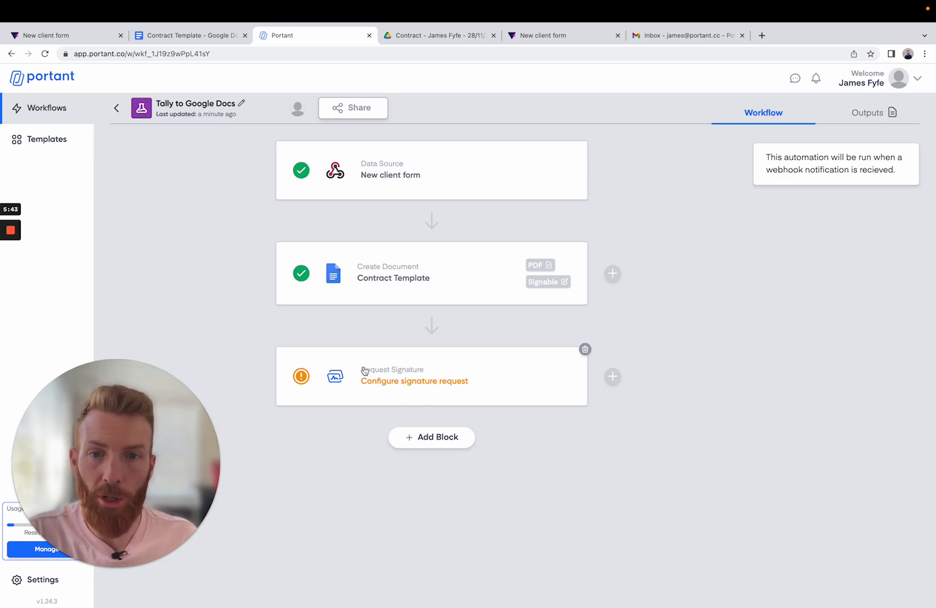
{"action": "left_click", "coordinate": [422, 382]}
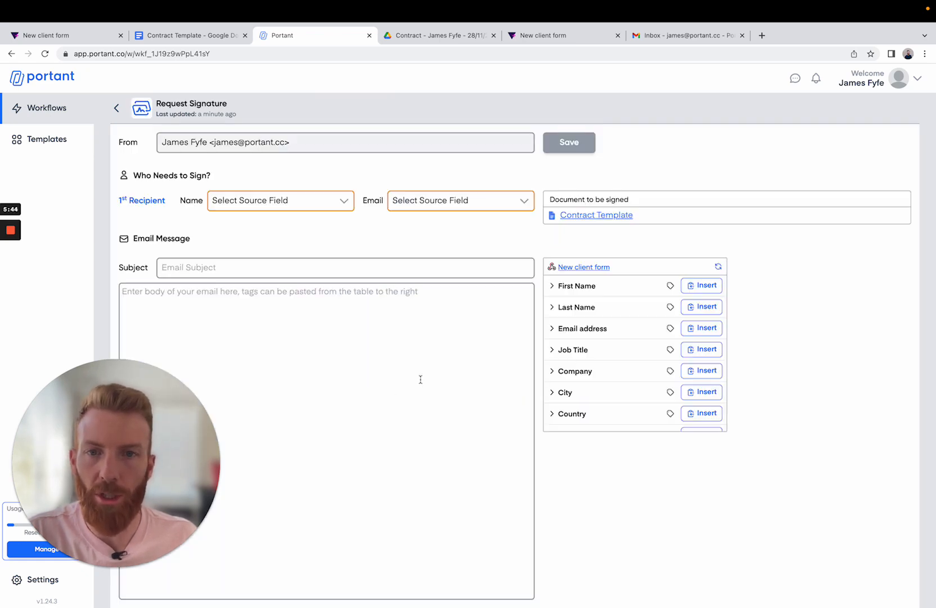
{"action": "left_click", "coordinate": [327, 206]}
{"action": "left_click", "coordinate": [313, 214]}
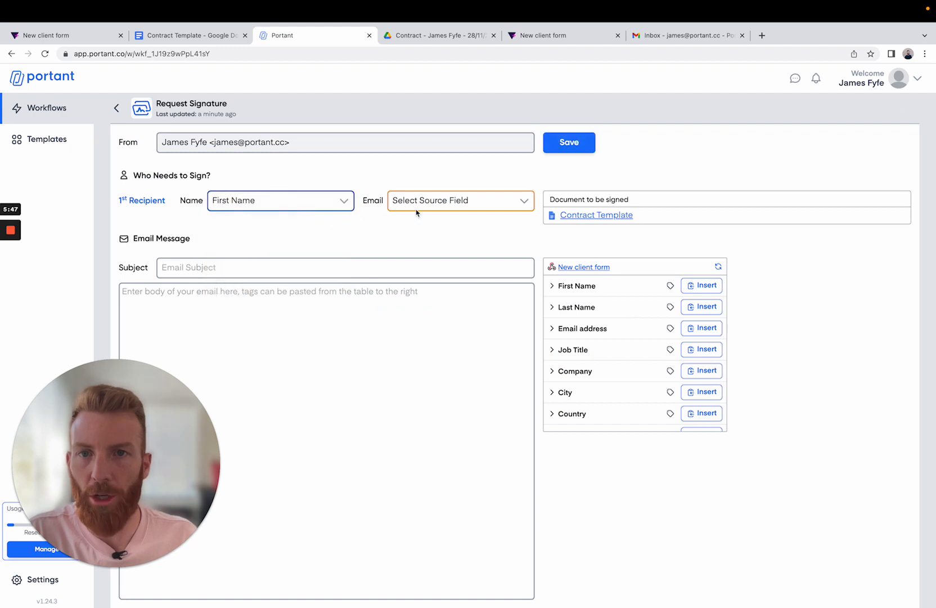
{"action": "left_click", "coordinate": [417, 212]}
{"action": "left_click", "coordinate": [448, 243]}
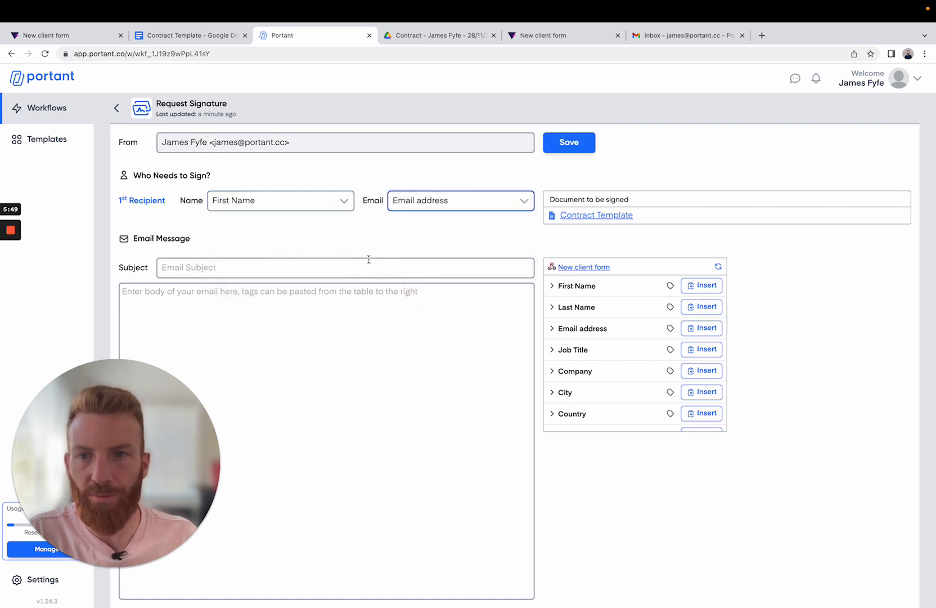
Save the signature request email with subject "Please sign this {{First Name}}" and body "Thanks", and return to the workflow.
{"action": "left_click", "coordinate": [313, 266]}
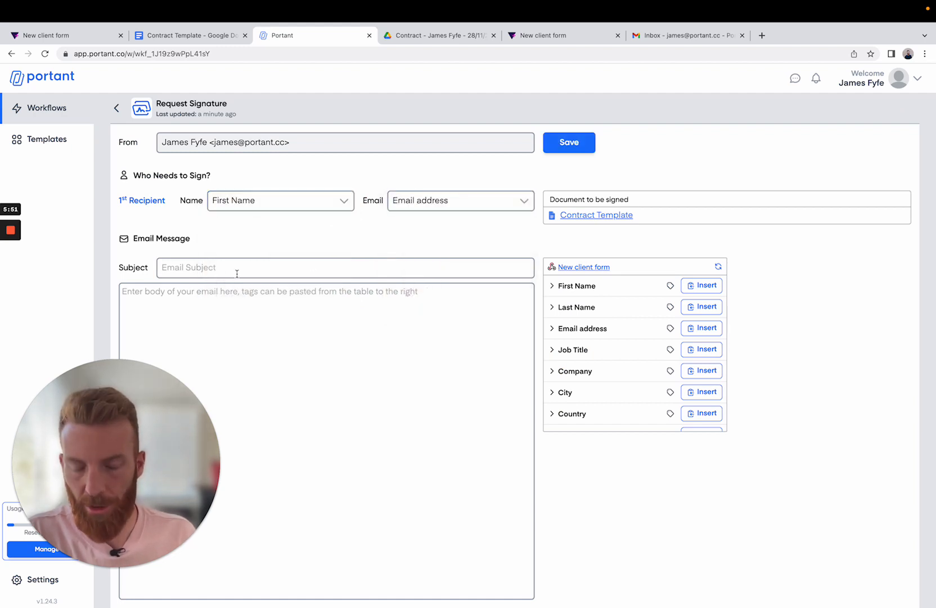
{"action": "type", "text": "Please sign this"}
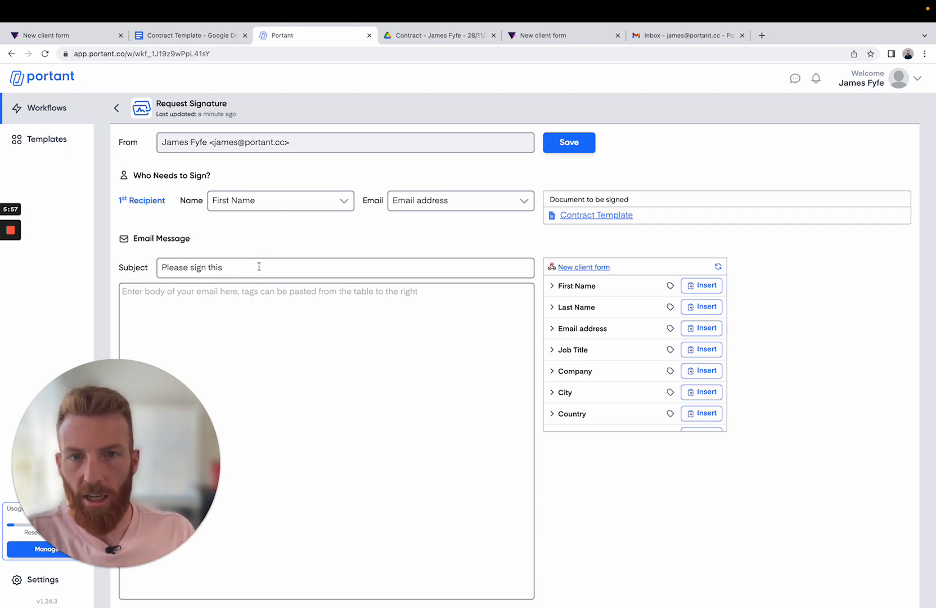
{"action": "left_click", "coordinate": [697, 285]}
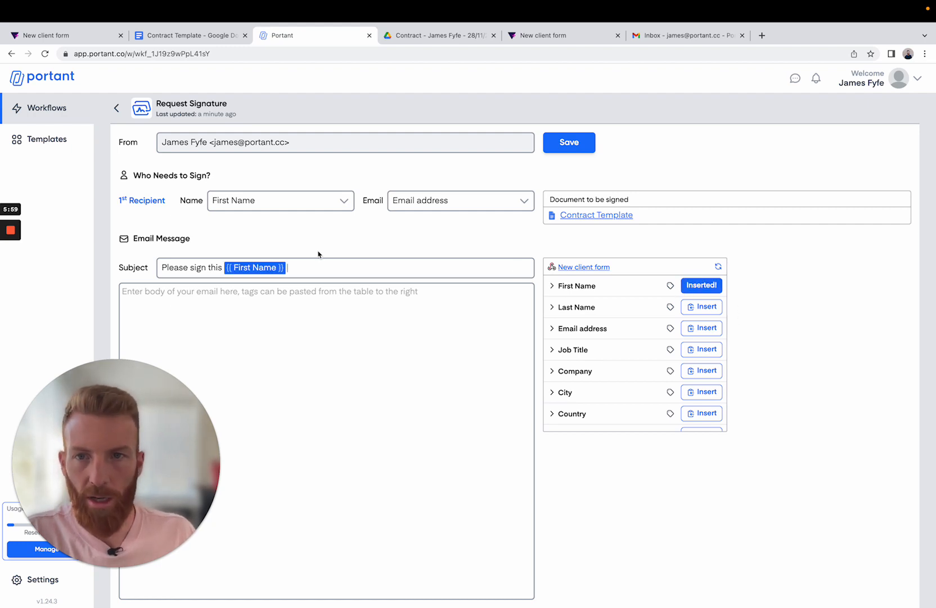
{"action": "left_click", "coordinate": [229, 306]}
{"action": "type", "text": "Th"}
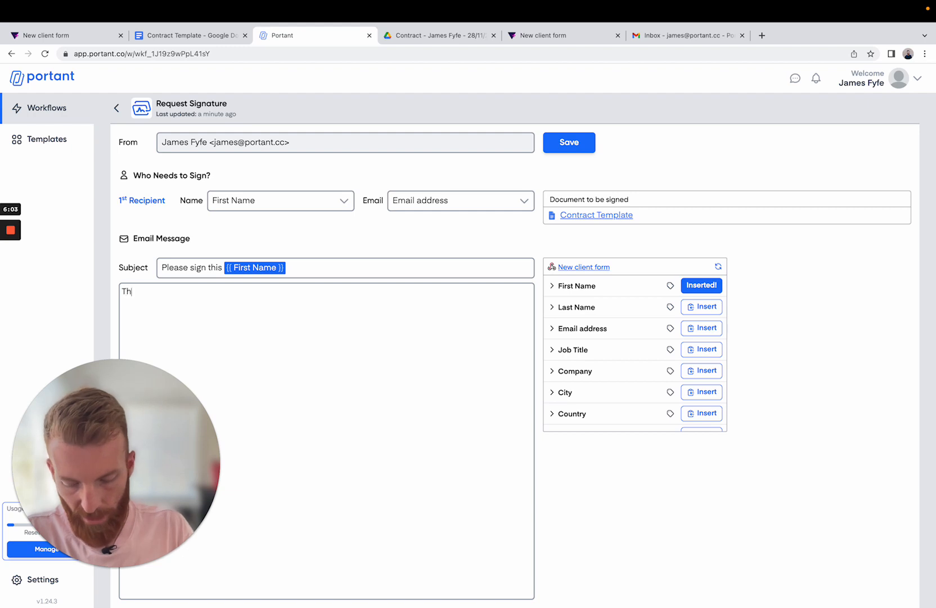
{"action": "type", "text": "anks"}
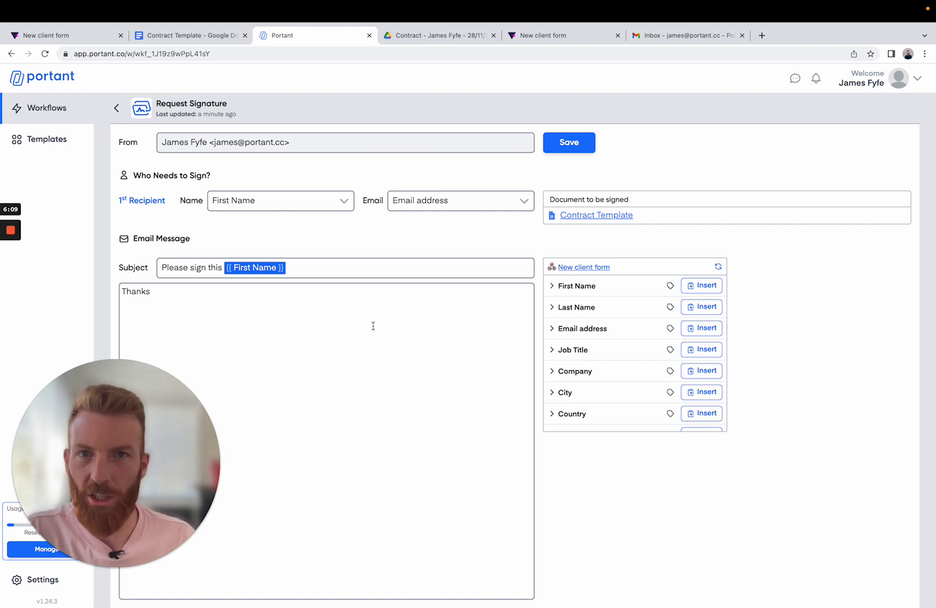
{"action": "left_click", "coordinate": [565, 146]}
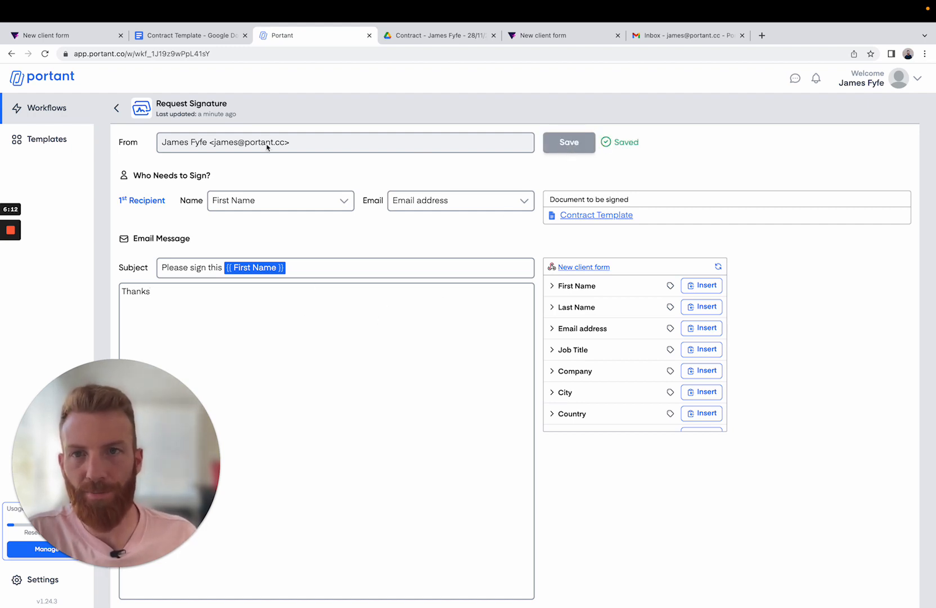
{"action": "left_click", "coordinate": [116, 107]}
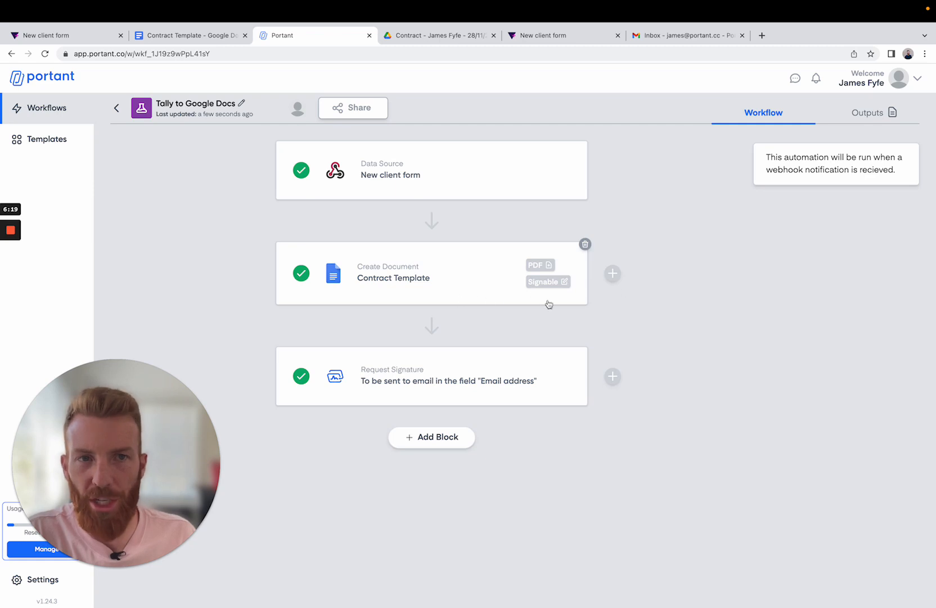
Switch to the Tally New client form, reload it and fill in the client's first name, last name and email address.
{"action": "left_click", "coordinate": [550, 41]}
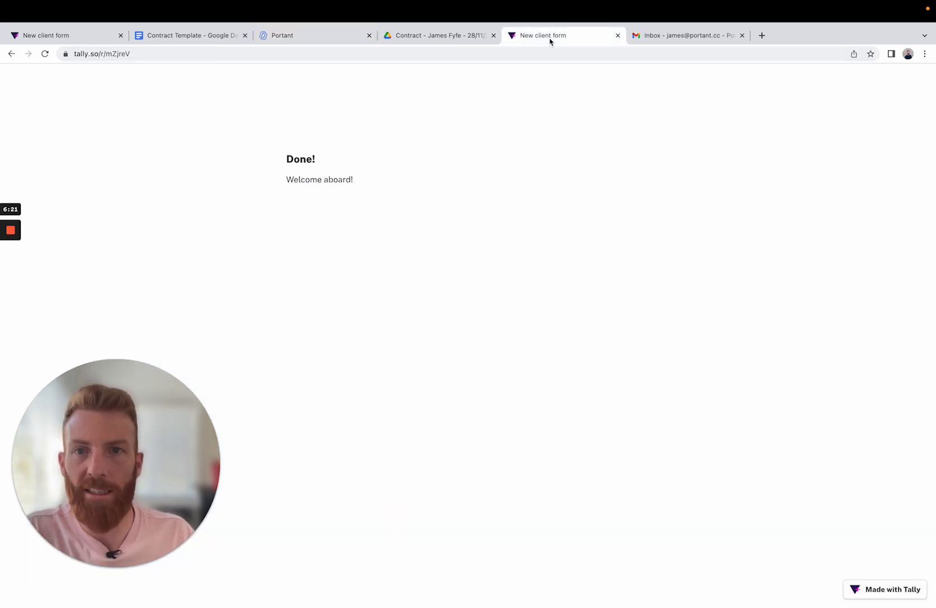
{"action": "left_click", "coordinate": [46, 69]}
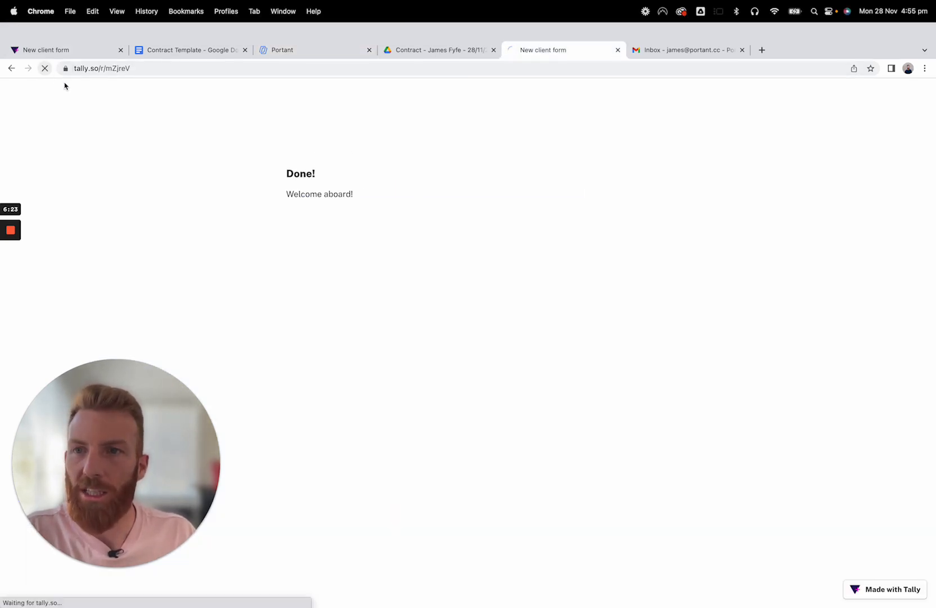
{"action": "left_click", "coordinate": [361, 196]}
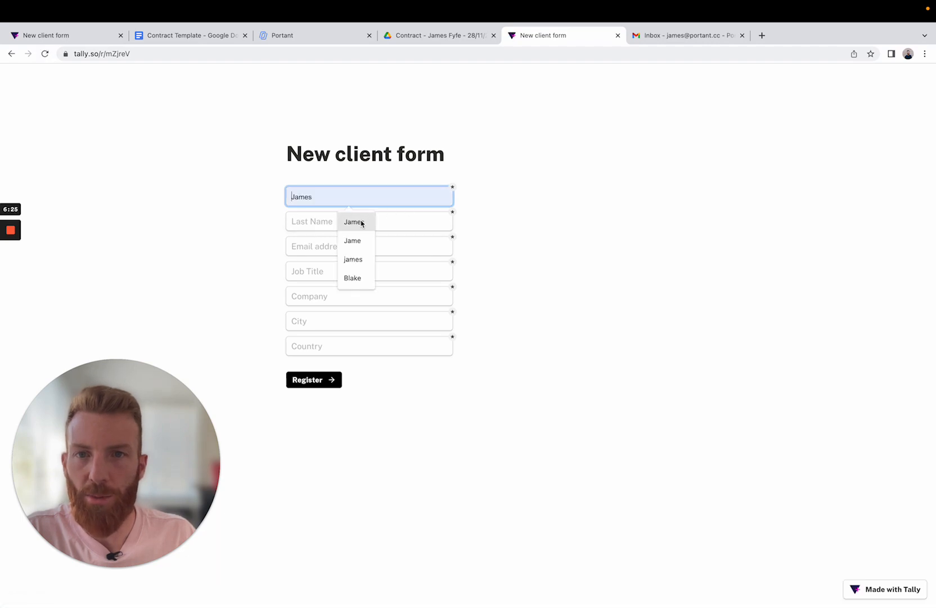
{"action": "left_click", "coordinate": [356, 220]}
{"action": "left_click", "coordinate": [355, 222]}
{"action": "left_click", "coordinate": [360, 248]}
{"action": "left_click", "coordinate": [324, 245]}
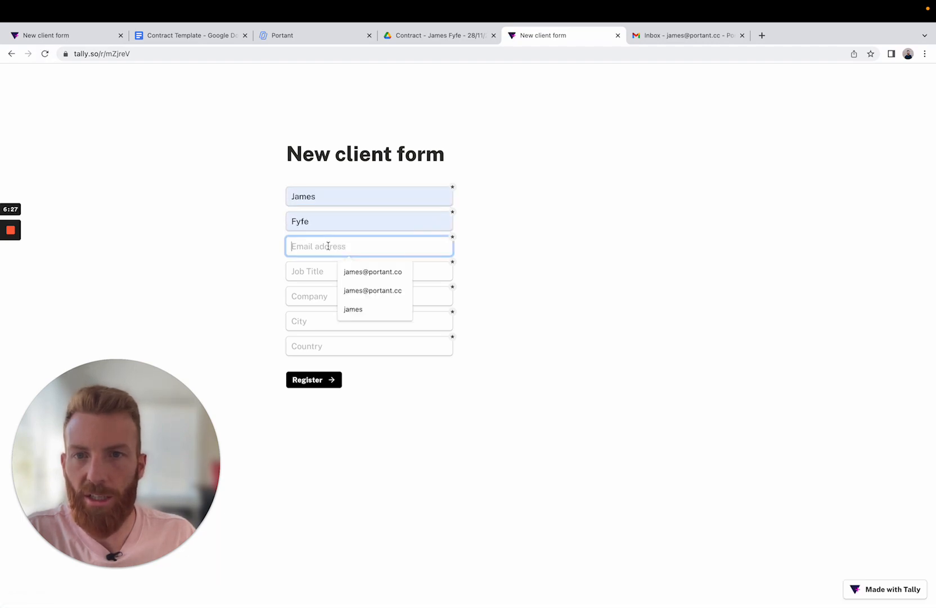
{"action": "left_click", "coordinate": [363, 290]}
Complete the form with job title Founder, company Portant, city Sydney and country Australia, and submit it.
{"action": "left_click", "coordinate": [315, 270]}
{"action": "left_click", "coordinate": [354, 315]}
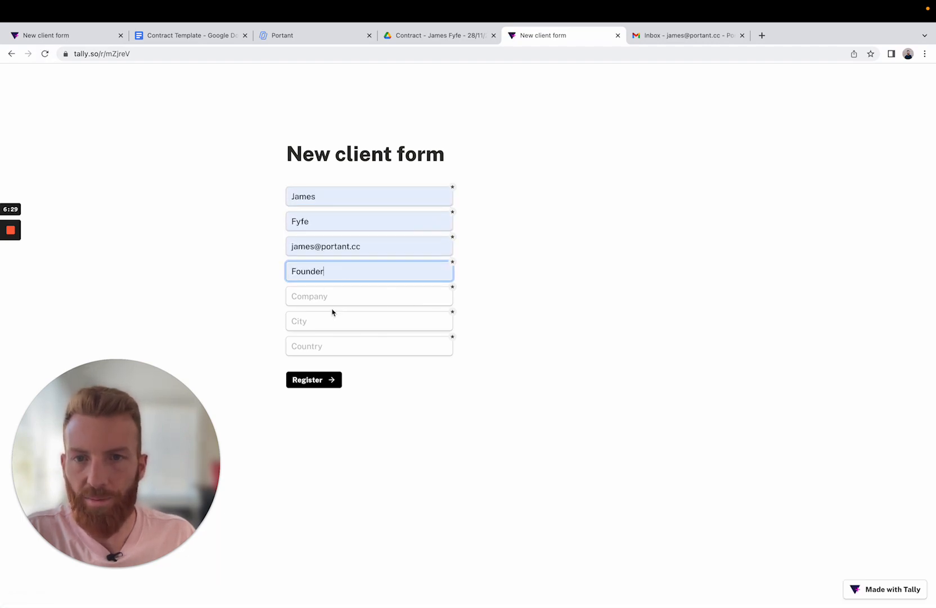
{"action": "left_click", "coordinate": [321, 297]}
{"action": "left_click", "coordinate": [350, 321]}
{"action": "left_click", "coordinate": [325, 319]}
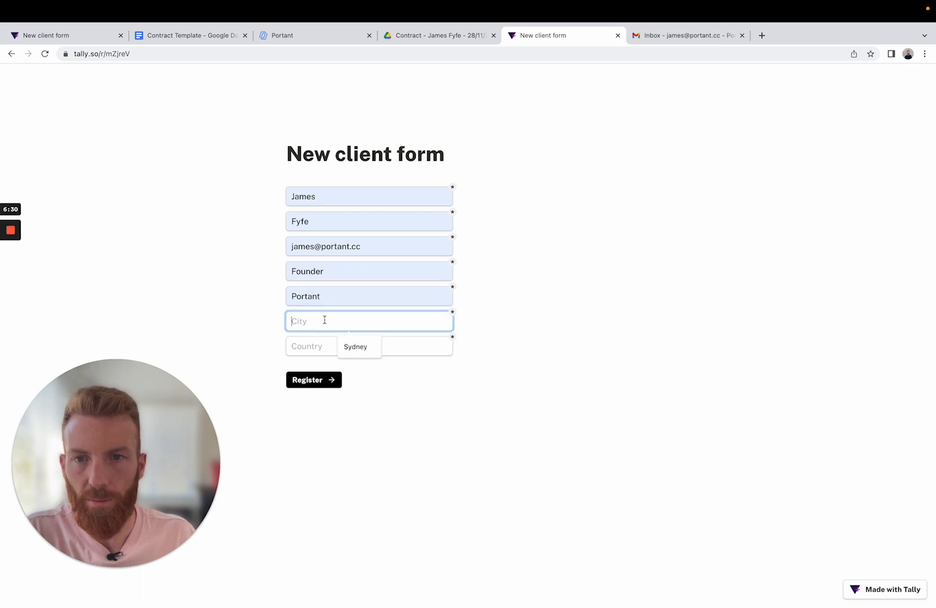
{"action": "left_click", "coordinate": [346, 350]}
{"action": "left_click", "coordinate": [322, 346]}
{"action": "left_click", "coordinate": [346, 369]}
{"action": "left_click", "coordinate": [331, 381]}
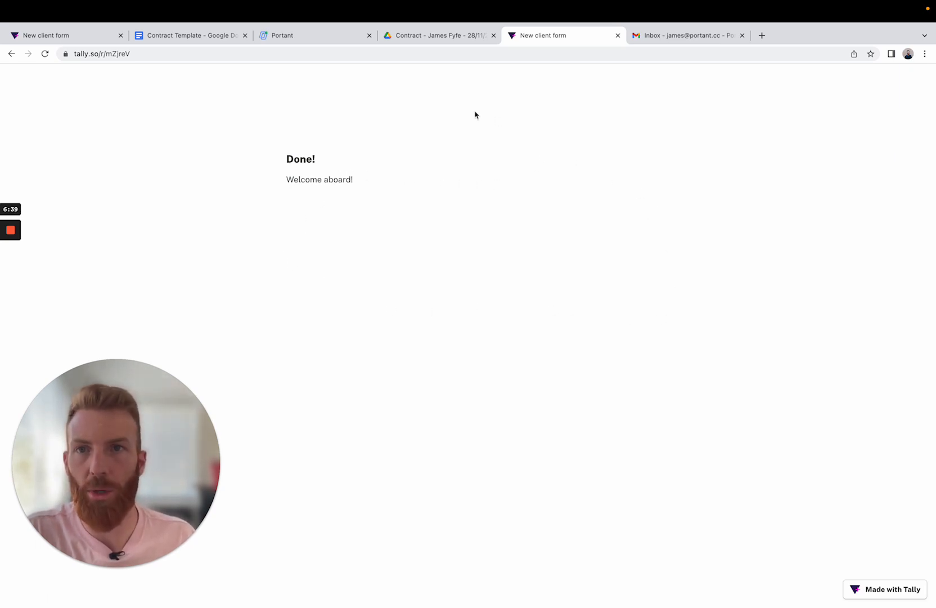
Switch to Portant and check the documents and email listed for the newest run in the workflow's outputs.
{"action": "left_click", "coordinate": [317, 38]}
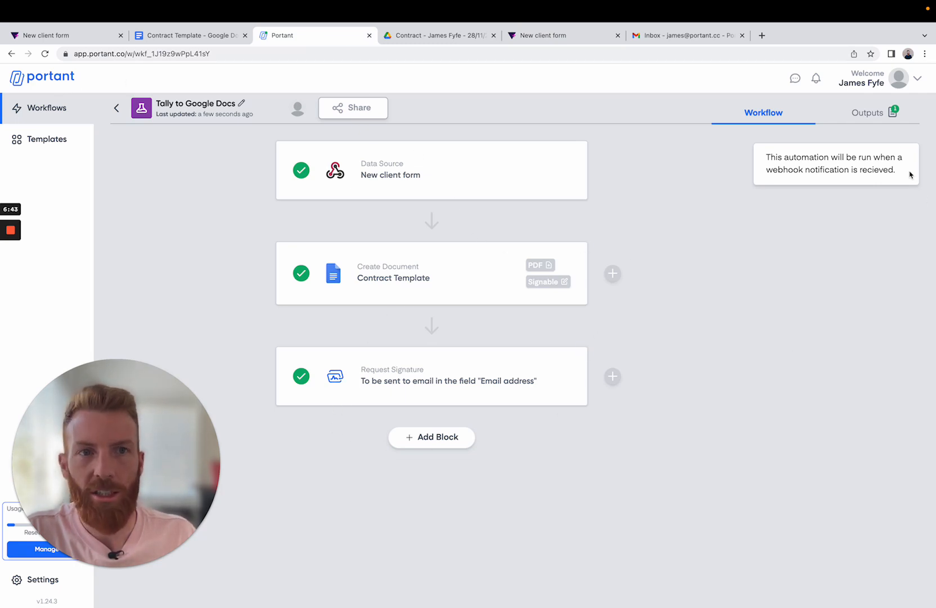
{"action": "left_click", "coordinate": [867, 112]}
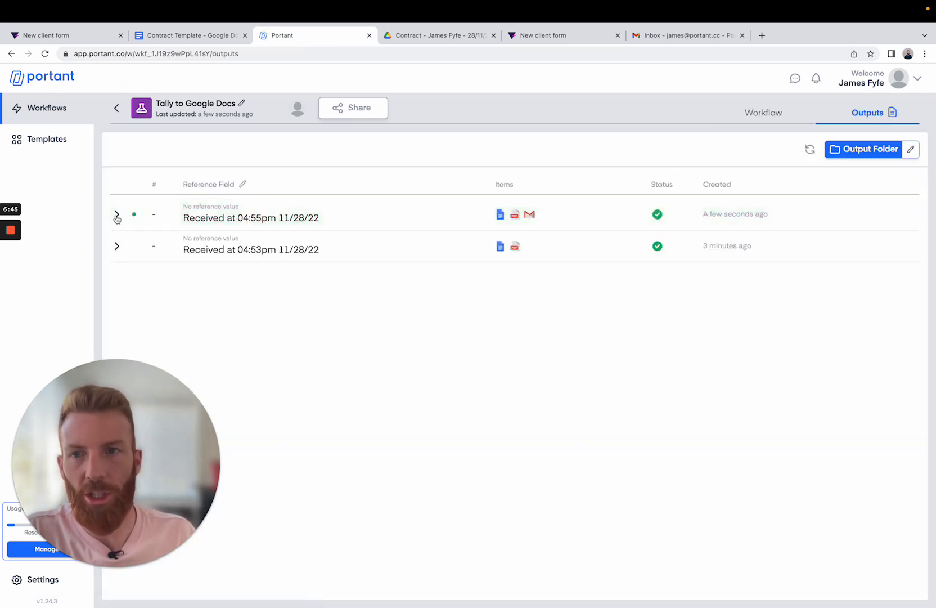
{"action": "left_click", "coordinate": [116, 215]}
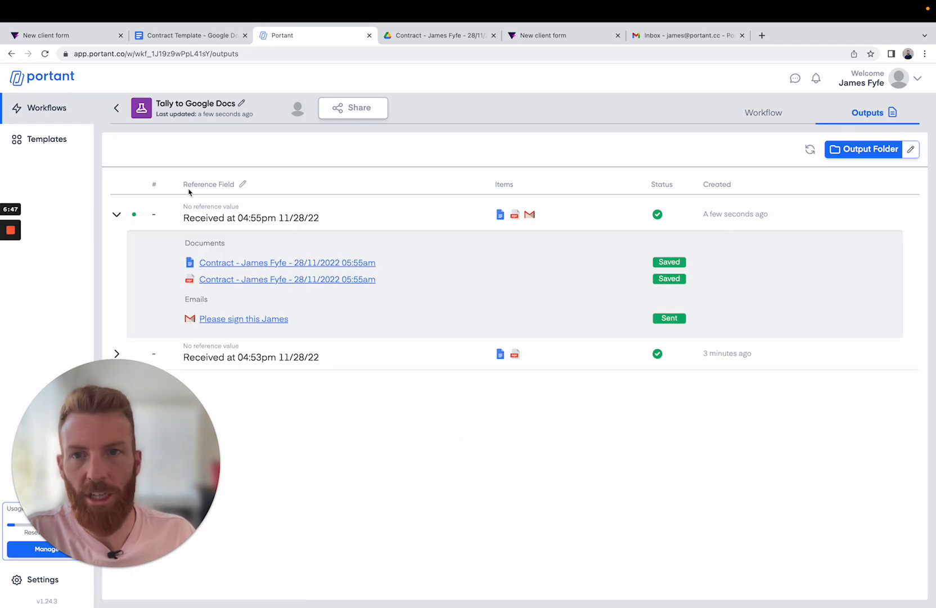
{"action": "left_click", "coordinate": [117, 217]}
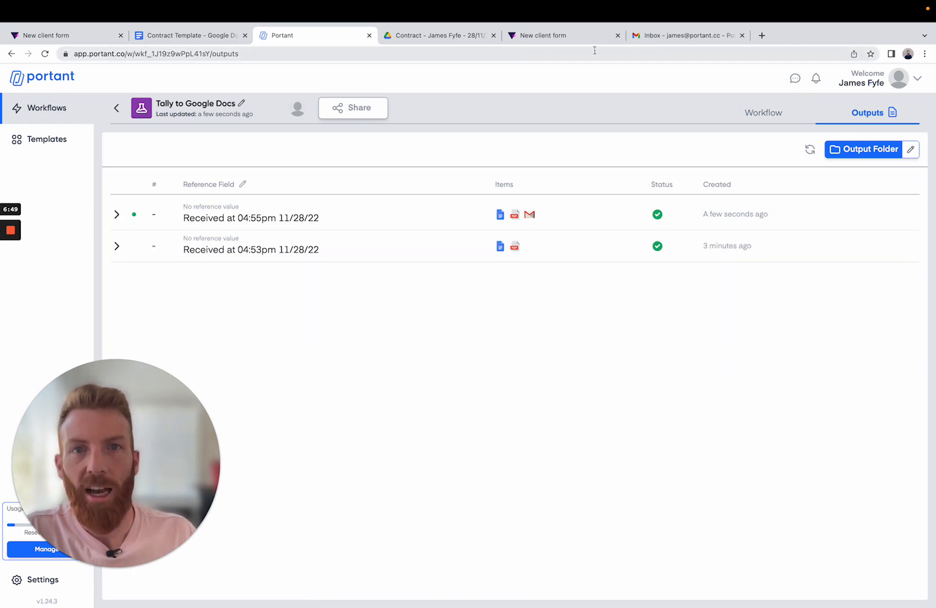
Switch to Gmail, open the contract through the new signature request email's Review and Sign link, and download its PDF.
{"action": "left_click", "coordinate": [669, 40]}
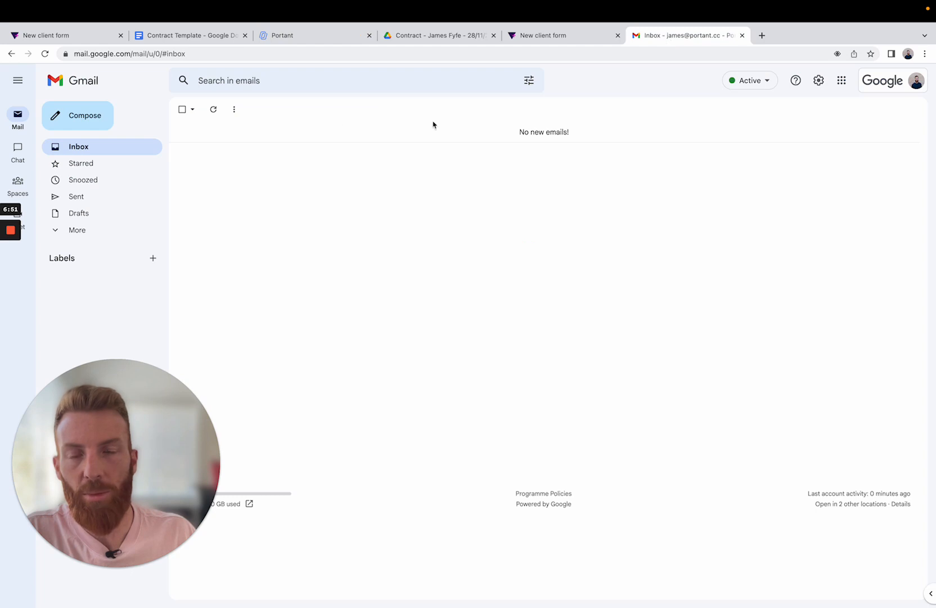
{"action": "left_click", "coordinate": [45, 54]}
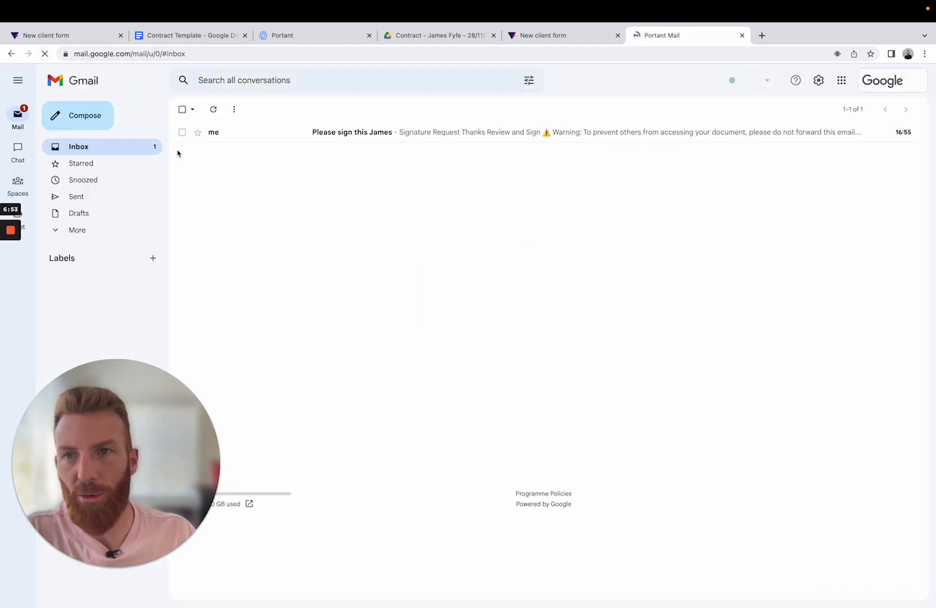
{"action": "left_click", "coordinate": [326, 133]}
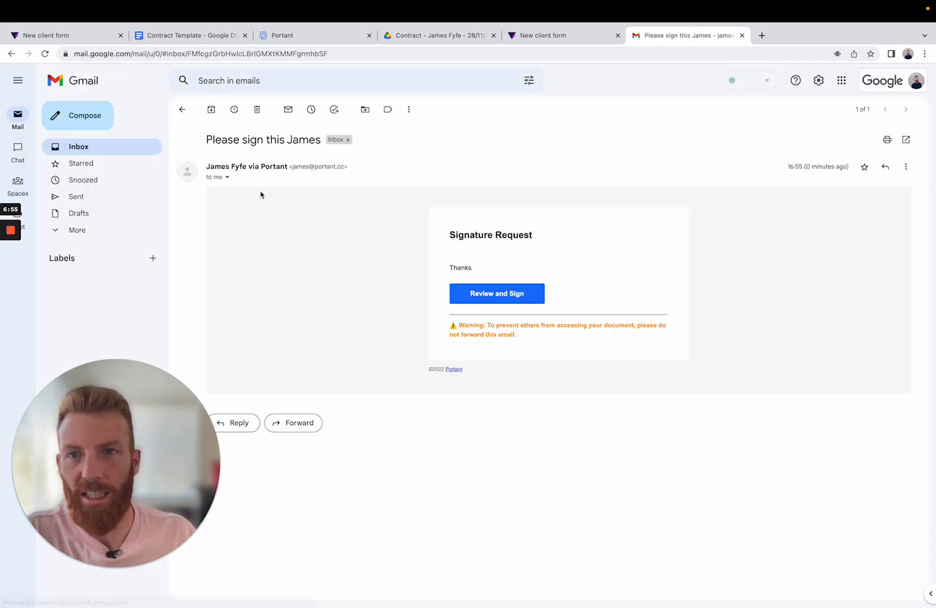
{"action": "left_click", "coordinate": [491, 295]}
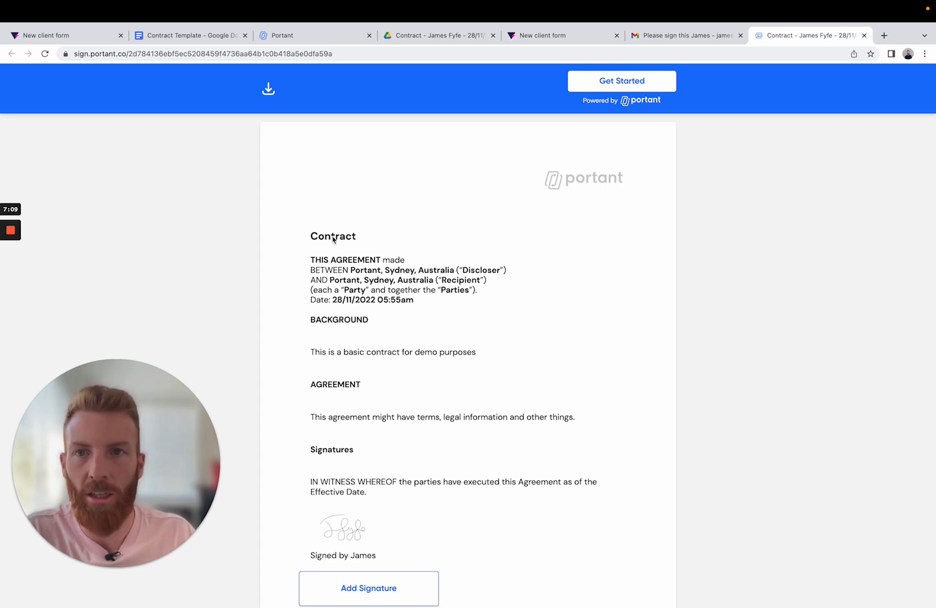
{"action": "left_click", "coordinate": [268, 89]}
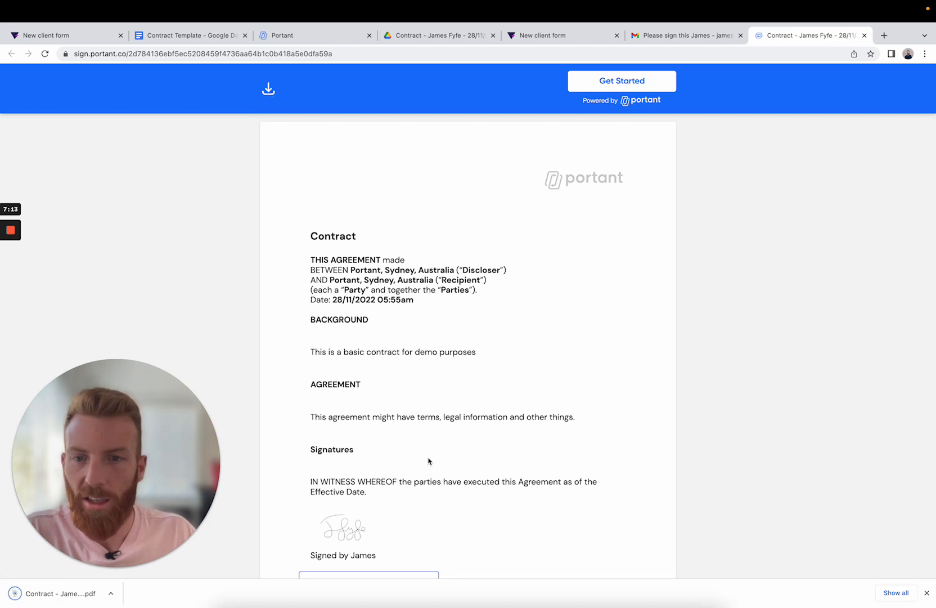
Sign the contract with a hand-drawn signature, insert it in the client's signature field, and agree to the terms to submit the document.
{"action": "scroll", "coordinate": [428, 462], "scroll_direction": "down", "scroll_amount": 3}
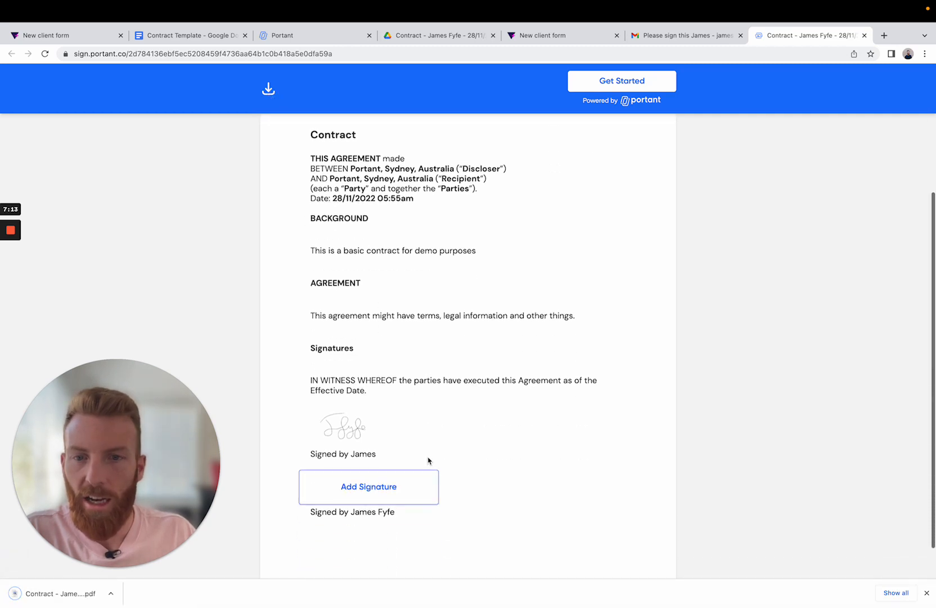
{"action": "left_click", "coordinate": [389, 494]}
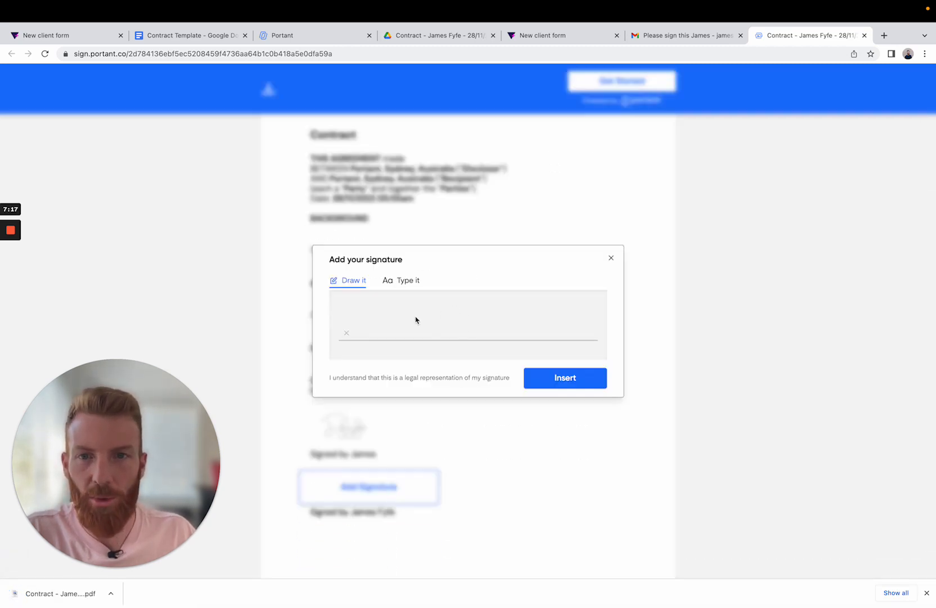
{"action": "left_click", "coordinate": [404, 280]}
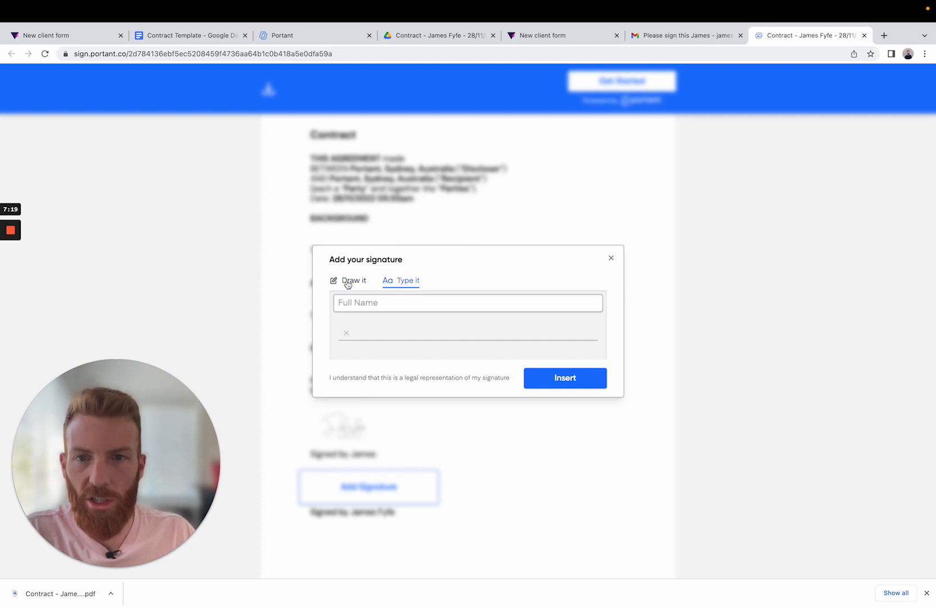
{"action": "left_click", "coordinate": [348, 283]}
{"action": "mouse_move", "coordinate": [392, 315]}
{"action": "left_mouse_down"}
{"action": "mouse_move", "coordinate": [434, 326]}
{"action": "mouse_move", "coordinate": [506, 318]}
{"action": "mouse_move", "coordinate": [392, 316]}
{"action": "mouse_move", "coordinate": [435, 328]}
{"action": "left_mouse_up"}
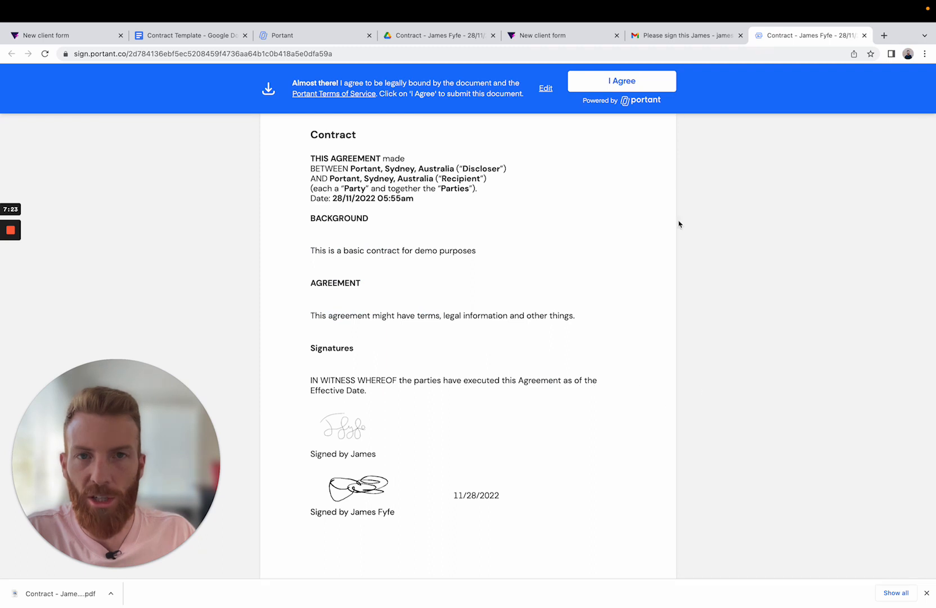
{"action": "left_click", "coordinate": [618, 83]}
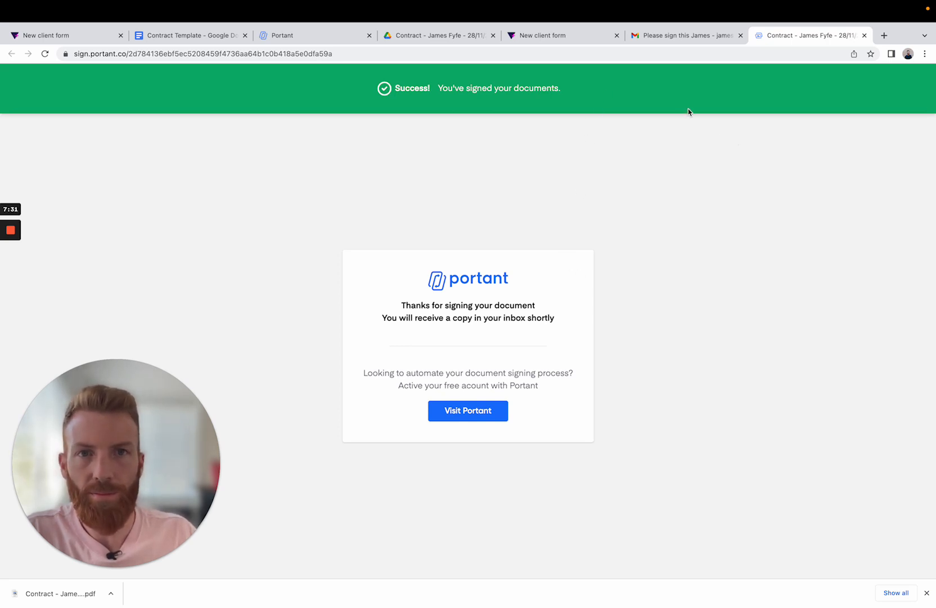
Switch to Portant, open the workflow's output folder in Google Drive, and view the contract PDF marked [SIGNED].
{"action": "left_click", "coordinate": [291, 39]}
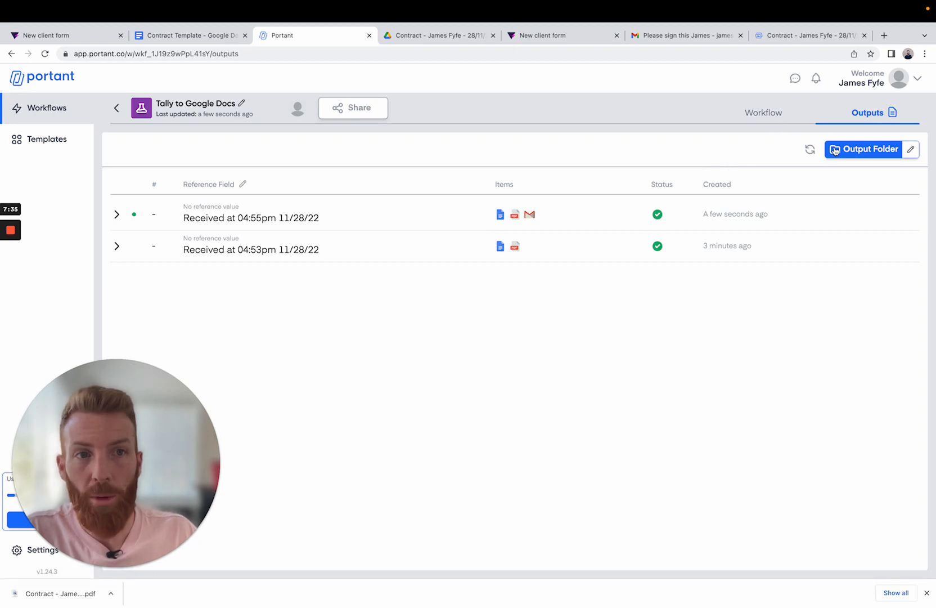
{"action": "left_click", "coordinate": [865, 150]}
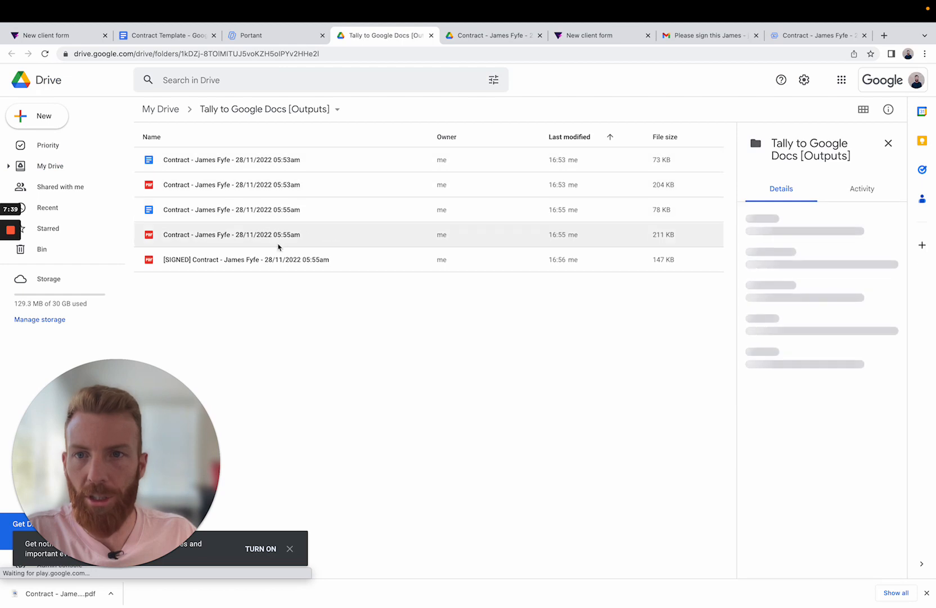
{"action": "double_click", "coordinate": [184, 261]}
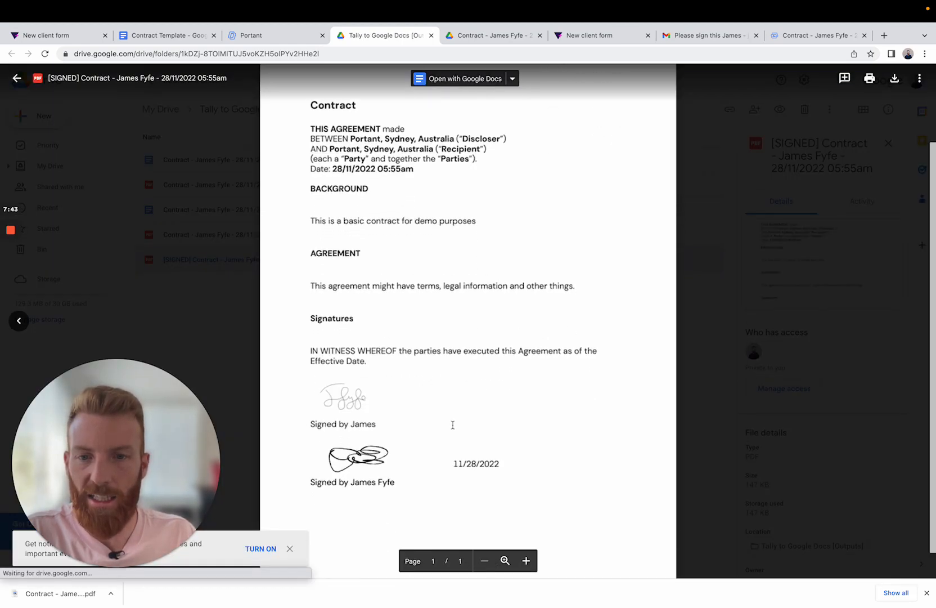
{"action": "scroll", "coordinate": [453, 425], "scroll_direction": "down", "scroll_amount": 1}
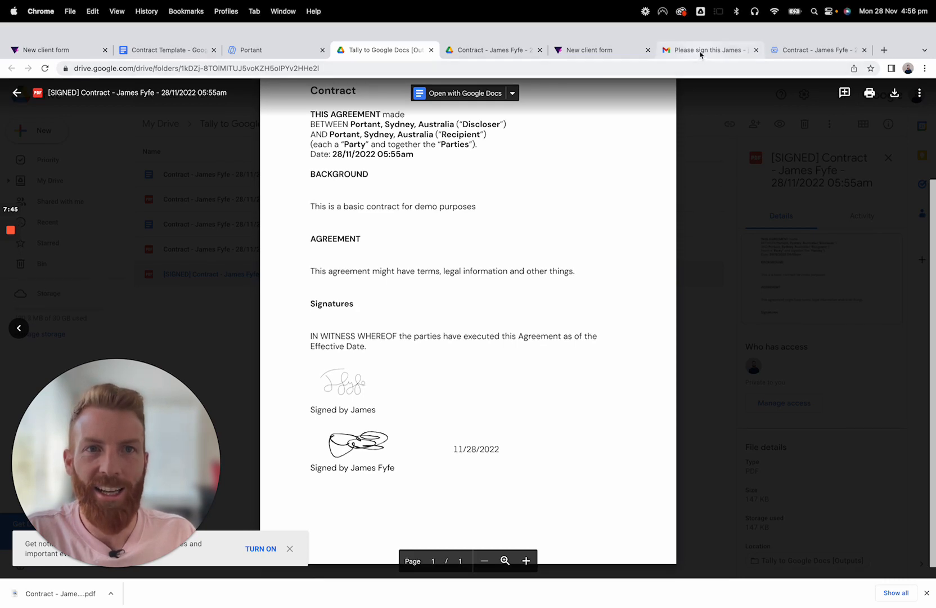
Switch to Gmail, reload the inbox, and view the PDF attached to the "Requested Documents have been signed!" email.
{"action": "left_click", "coordinate": [700, 52]}
{"action": "left_click", "coordinate": [108, 150]}
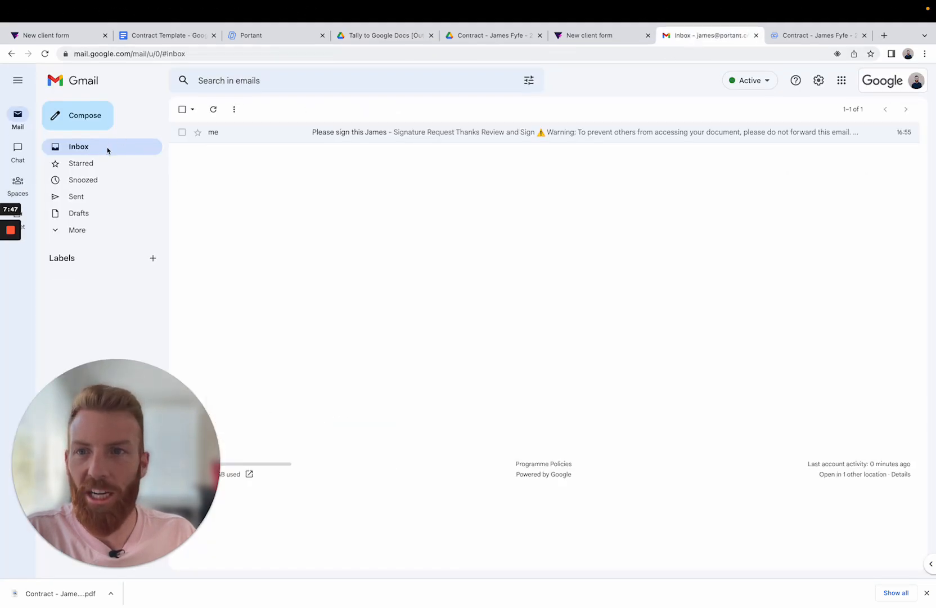
{"action": "left_click", "coordinate": [45, 53]}
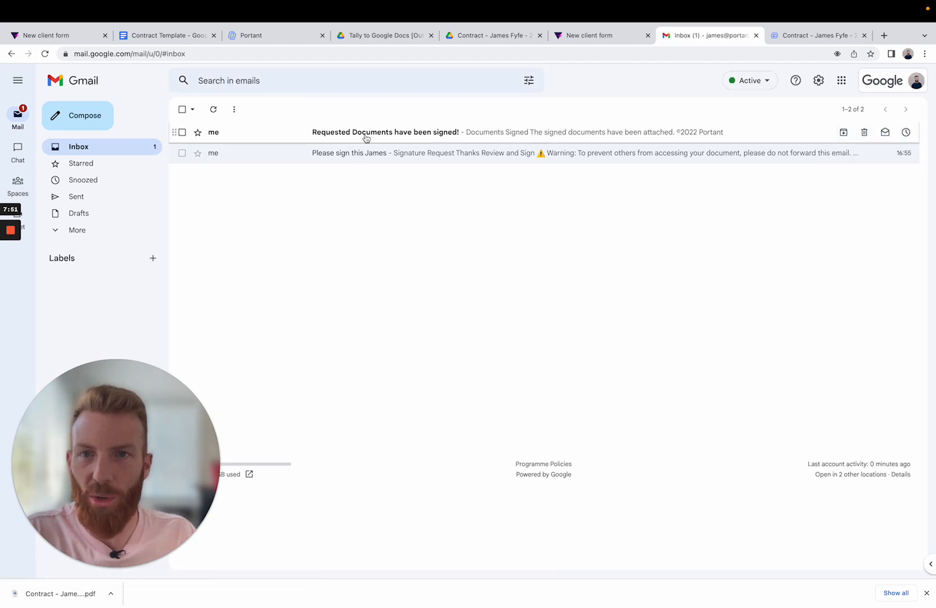
{"action": "left_click", "coordinate": [366, 138]}
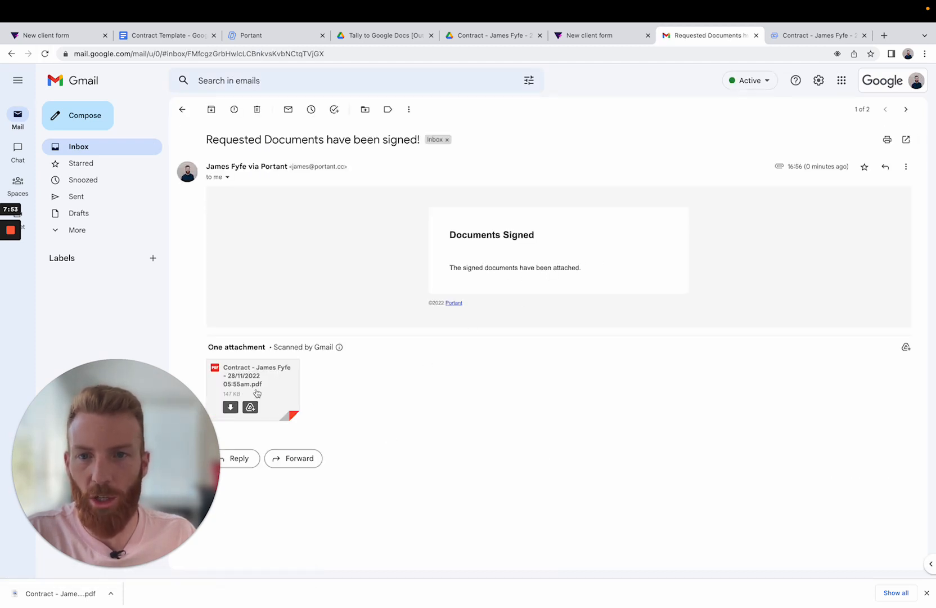
{"action": "left_click", "coordinate": [275, 373]}
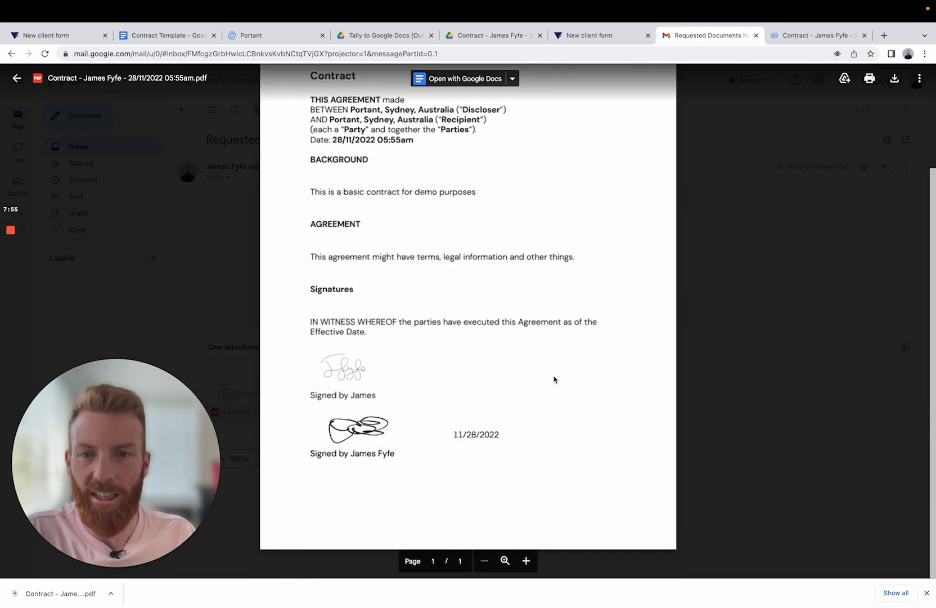